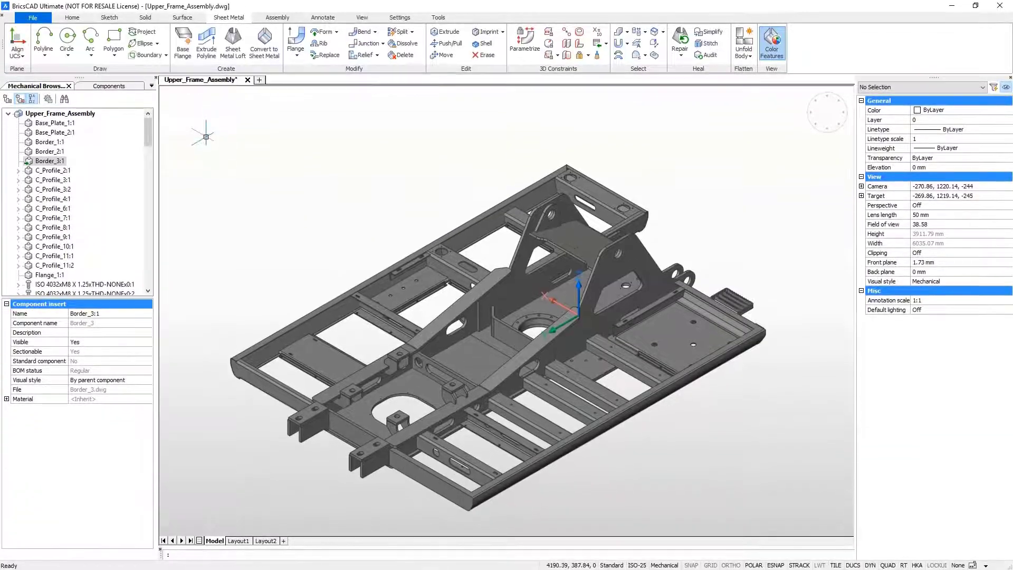
- Zoom to Border_3 in Upper_Frame_Assembly and open it as its own drawing via Model > Open
scroll(495, 274, "up", 2)
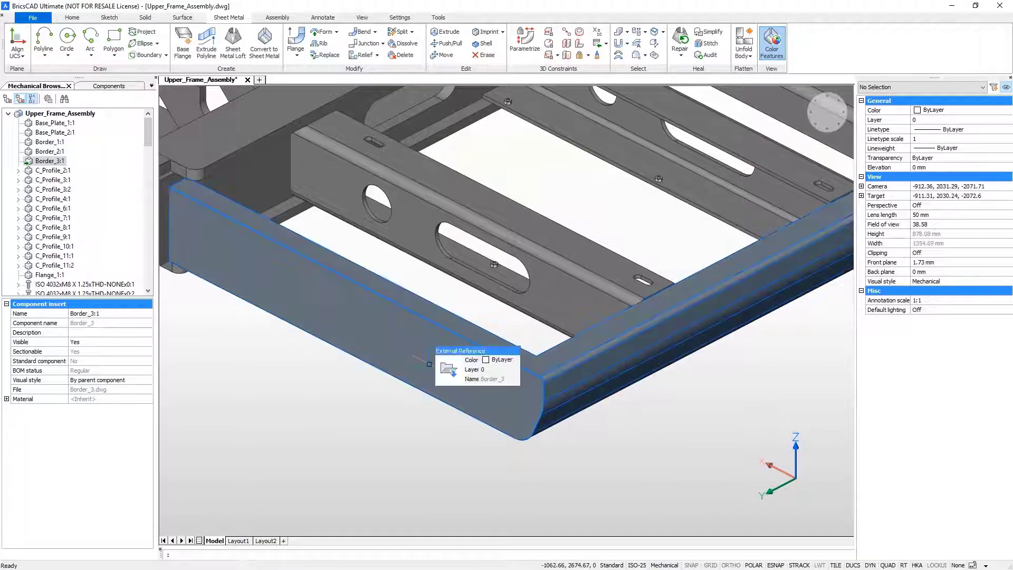
mouse_move(447, 369)
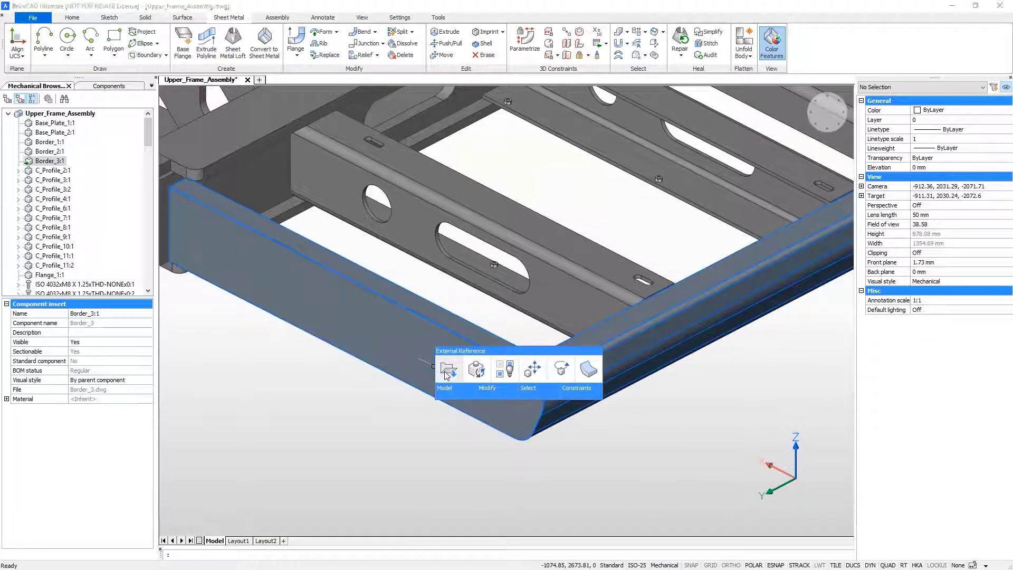
left_click(444, 371)
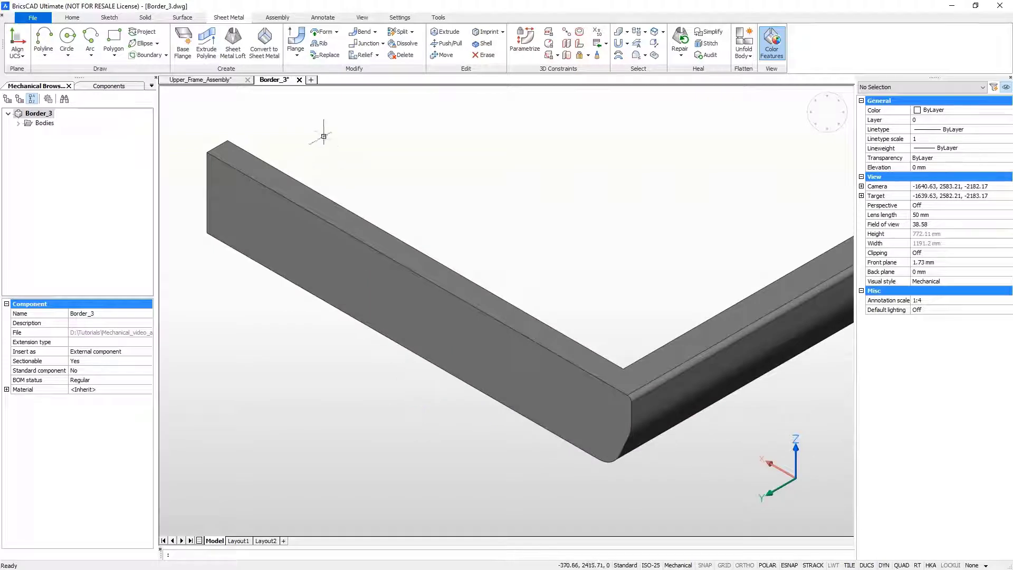
- Convert the whole Border_3 model to sheet metal and preview an overlapping split at one corner flange
left_click(264, 42)
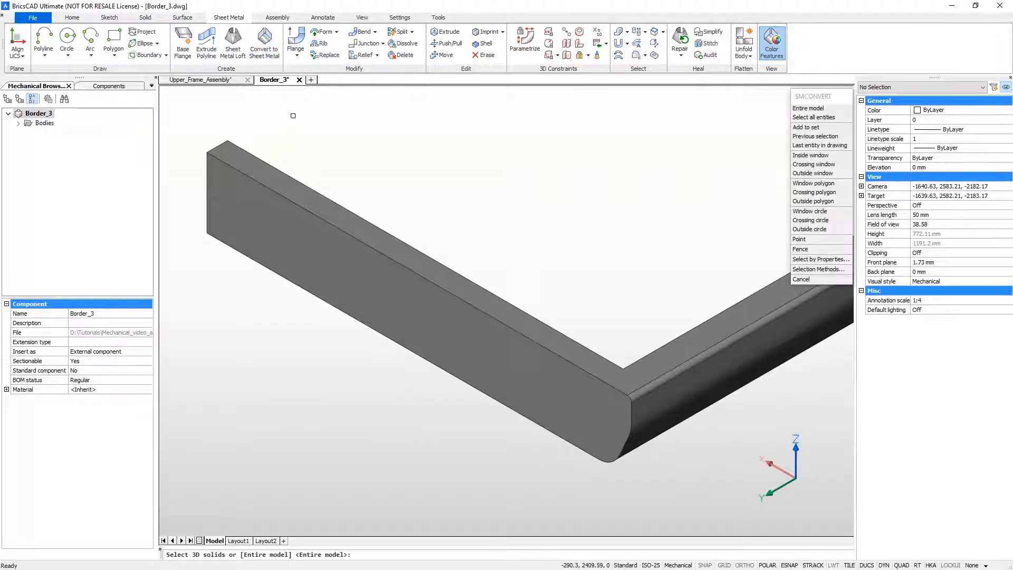
key("Return")
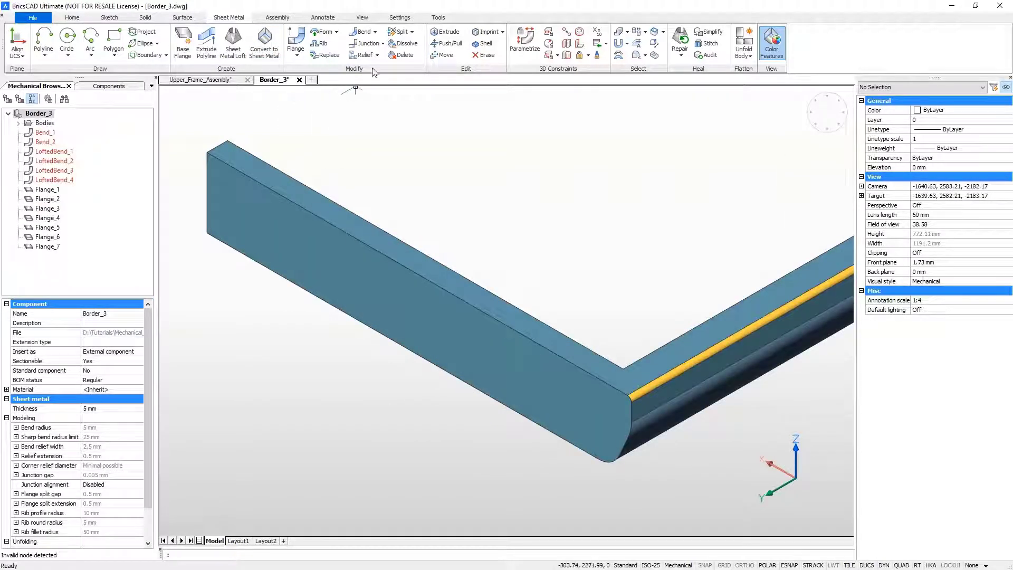
left_click(396, 31)
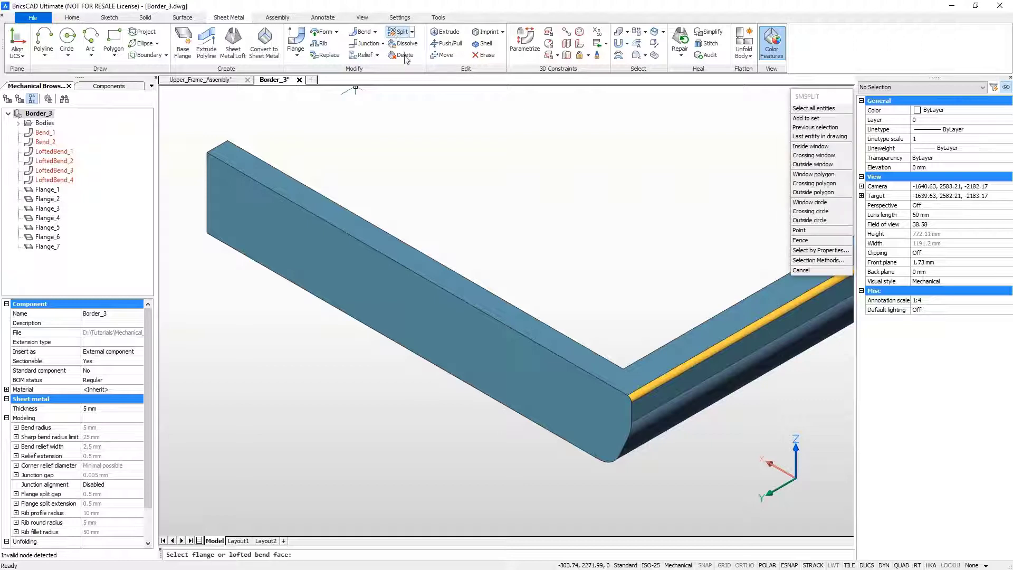
left_click(626, 377)
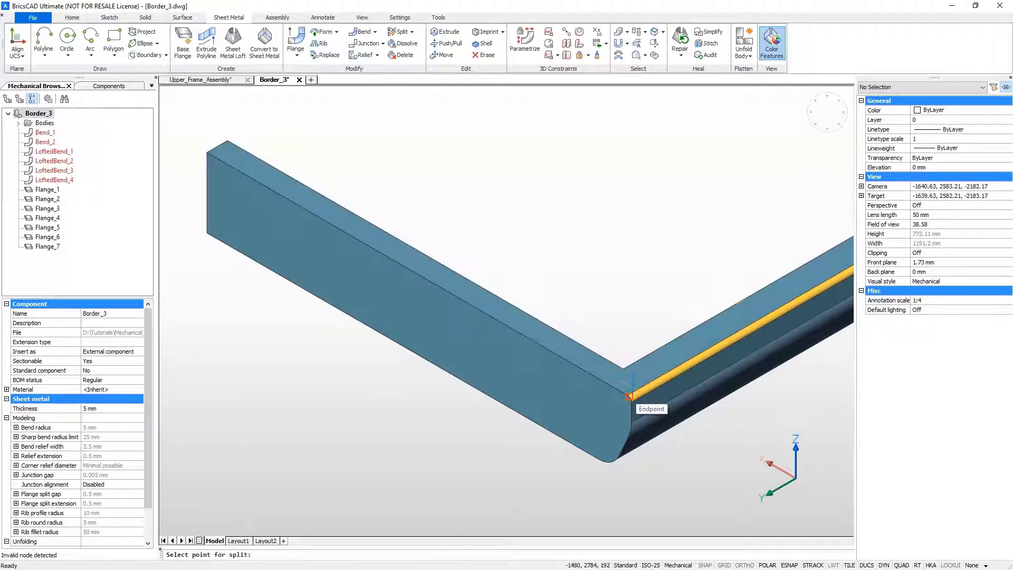
left_click(621, 364)
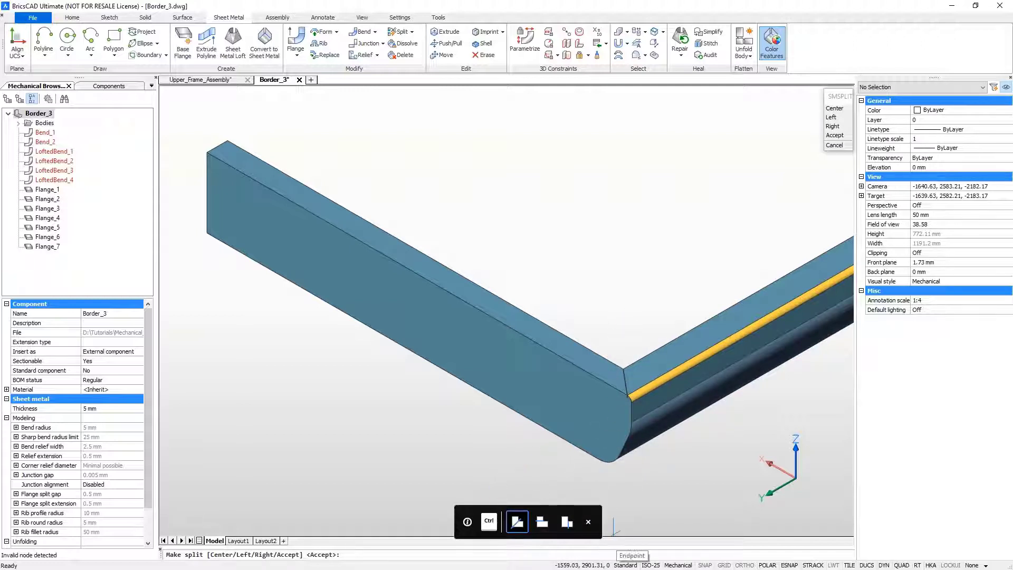
key("ctrl")
key("ctrl")
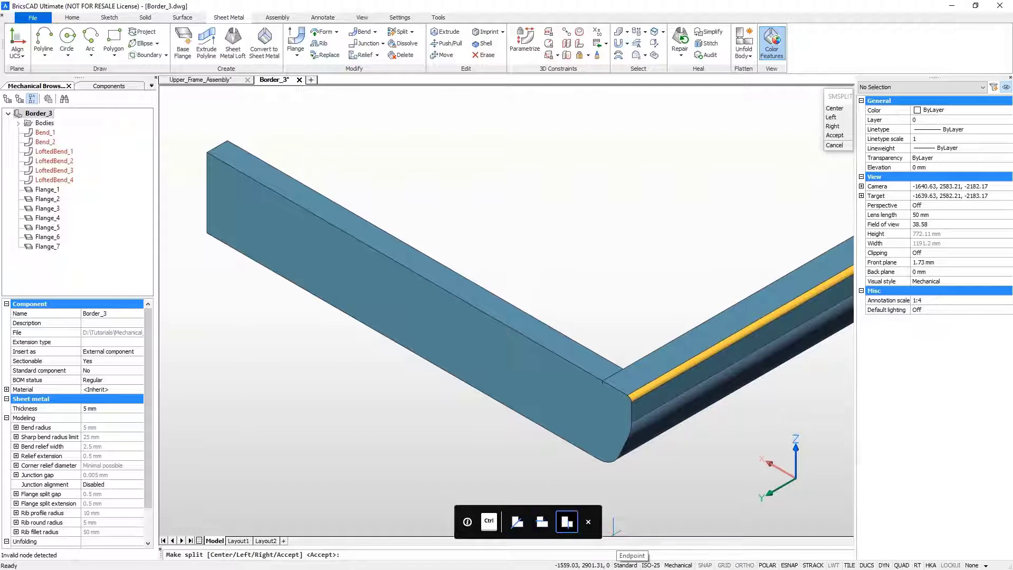
- Accept the overlapping corner split, then orbit and zoom to the border's inner corner
key("Return")
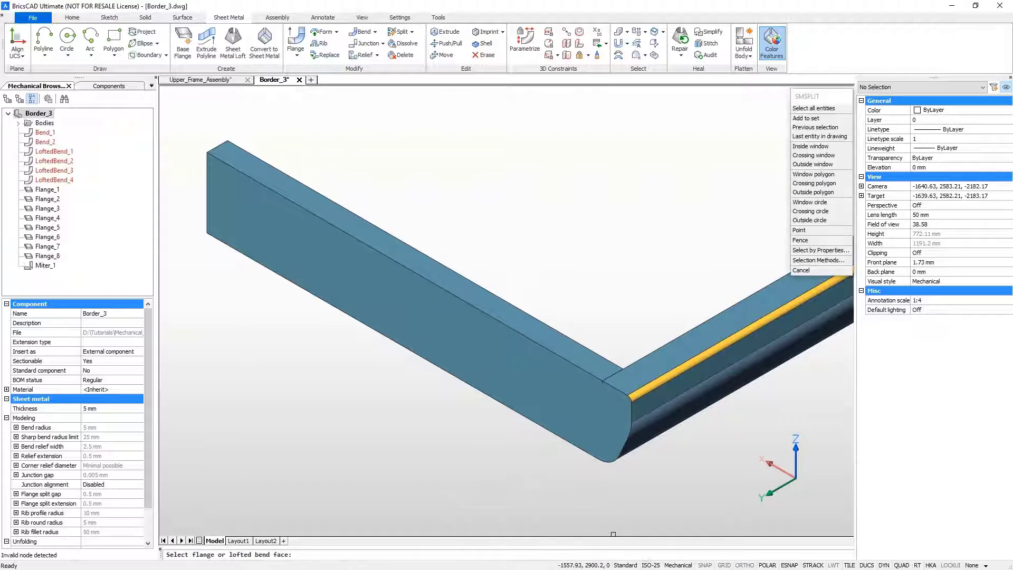
middle_click_drag(620, 522, 660, 495, "shift")
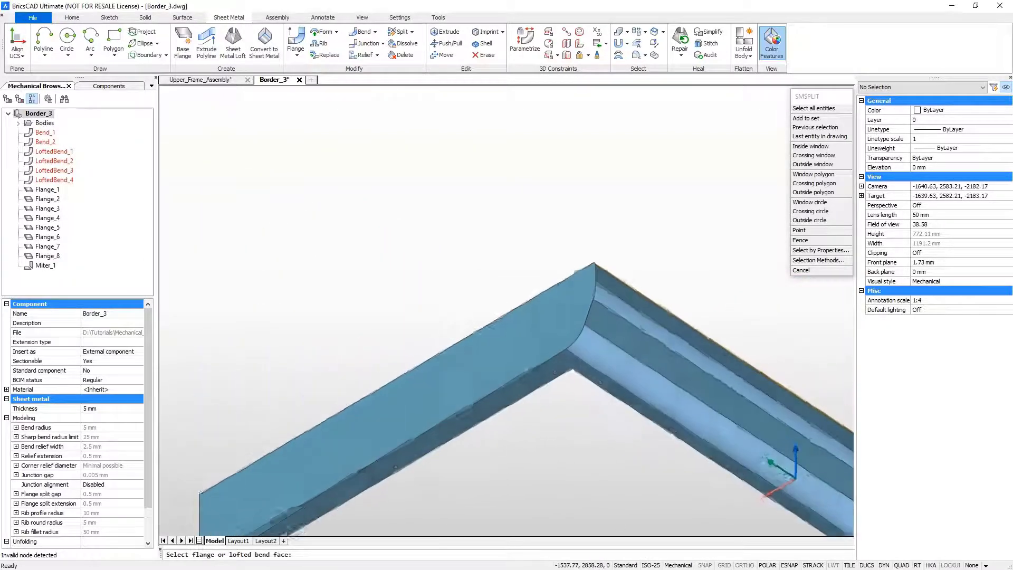
scroll(559, 399, "up", 1)
scroll(559, 398, "up", 1)
scroll(559, 399, "up", 1)
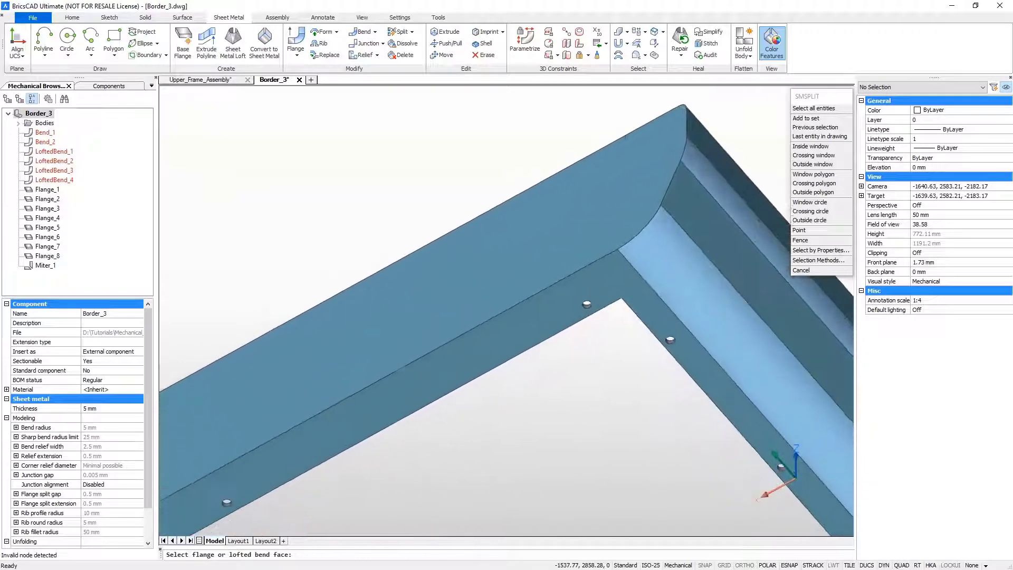
scroll(559, 398, "up", 1)
scroll(627, 443, "up", 1)
- Split the inner-corner flange with a diagonal seam and return to the isometric view
left_click(581, 270)
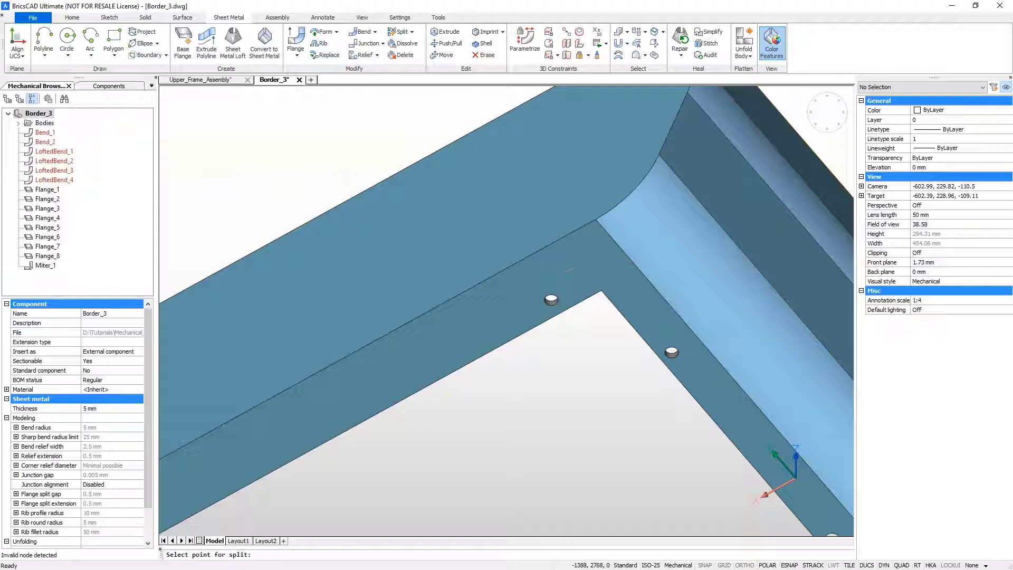
left_click(601, 292)
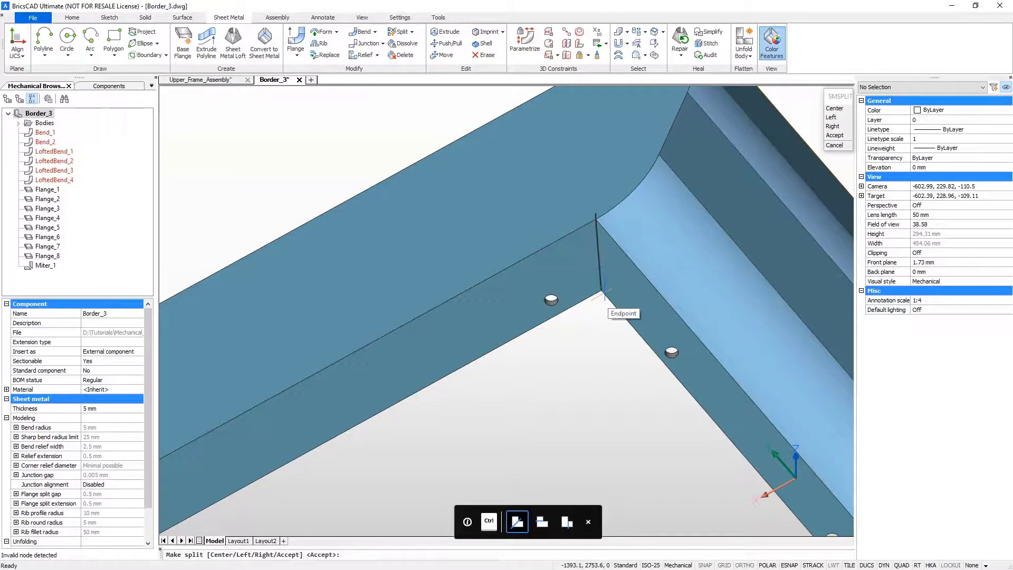
key("ctrl")
key("ctrl")
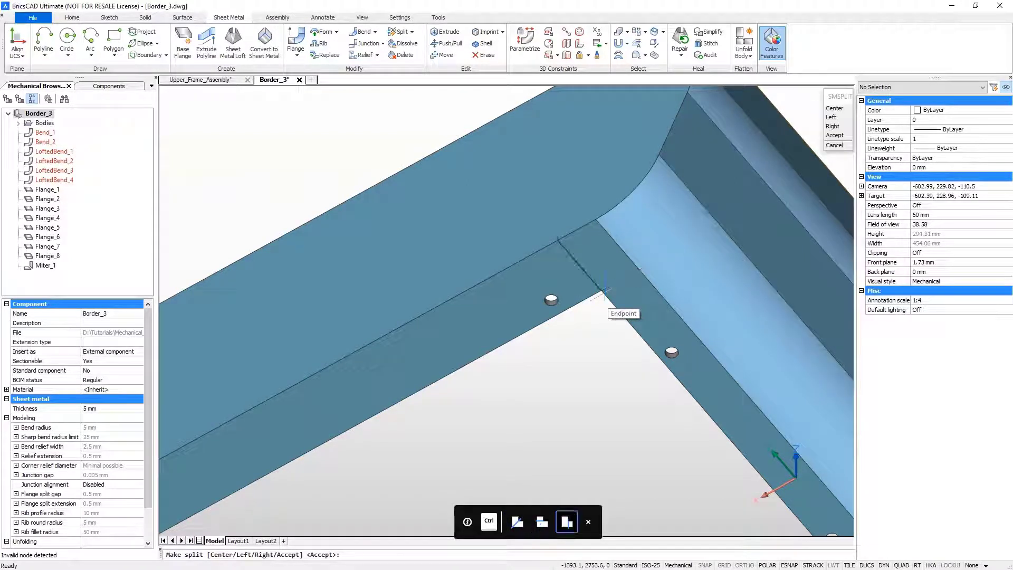
key("Return")
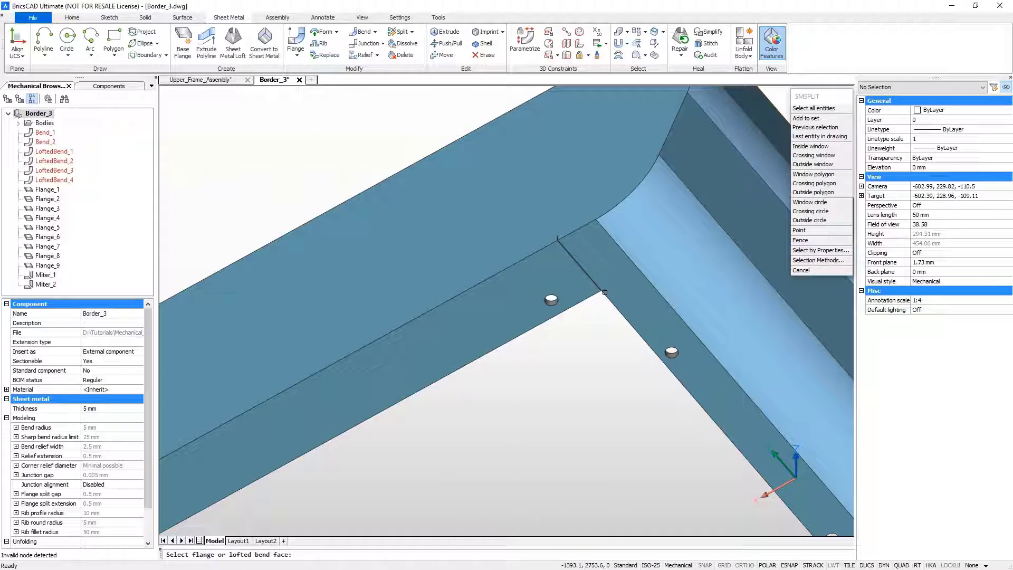
key("Return")
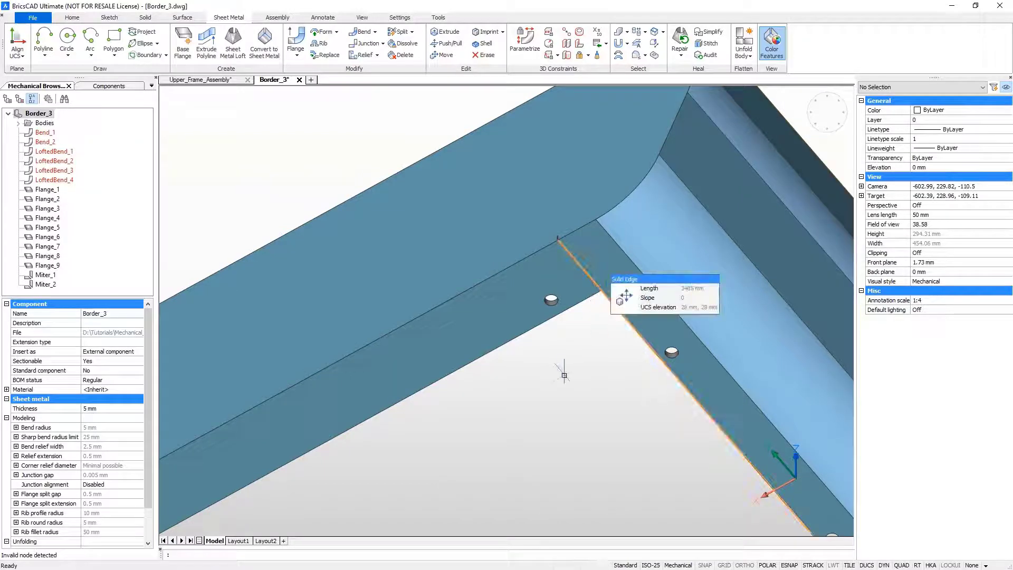
key("ctrl+shift+Home")
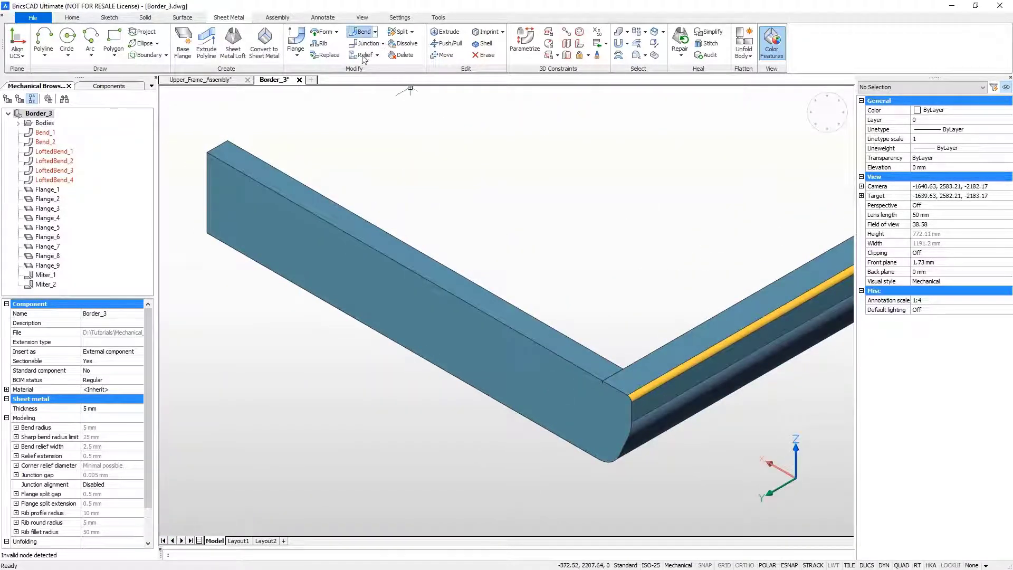
- Add bends with bend reliefs, then create junctions across the whole model
left_click(361, 32)
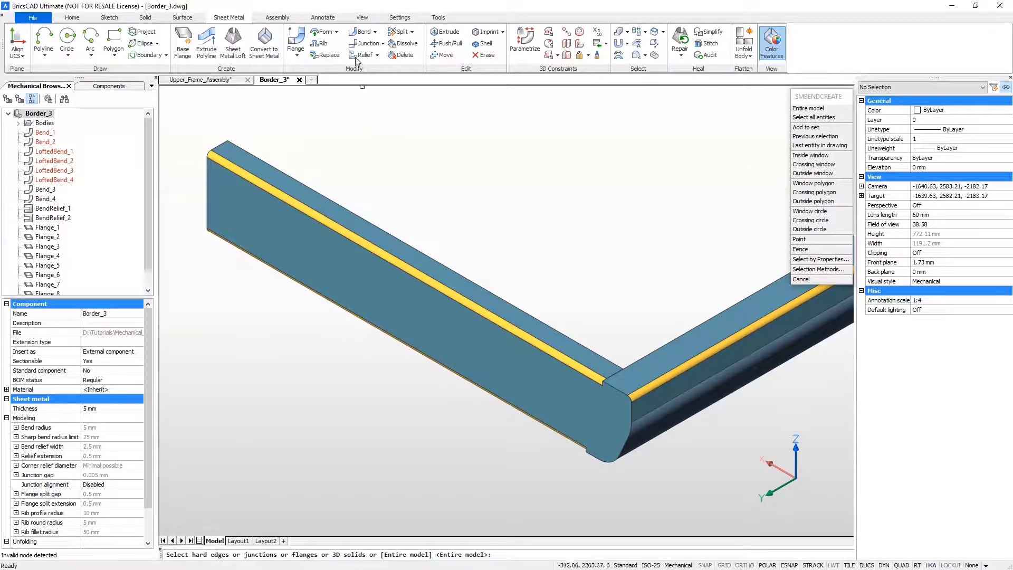
left_click(364, 44)
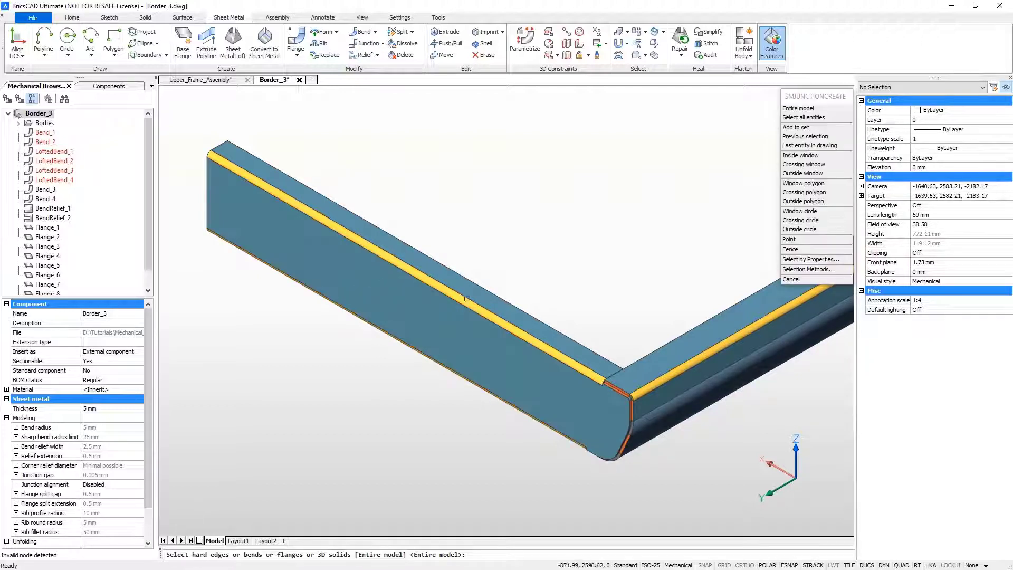
key("Return")
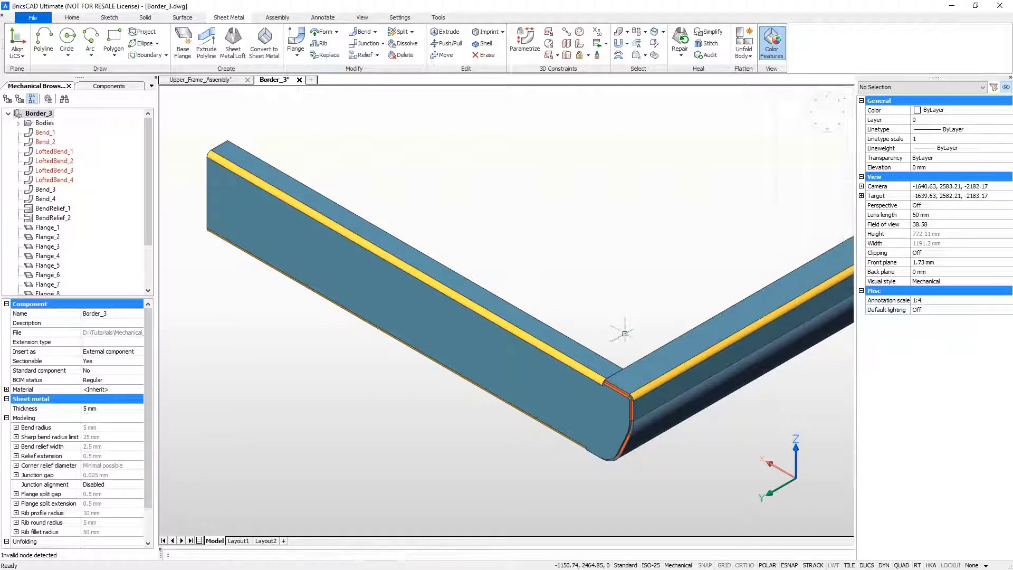
- Zoom into the corner junction and group the Mechanical Browser by feature type
scroll(624, 333, "up", 2)
middle_click_drag(624, 333, 633, 158)
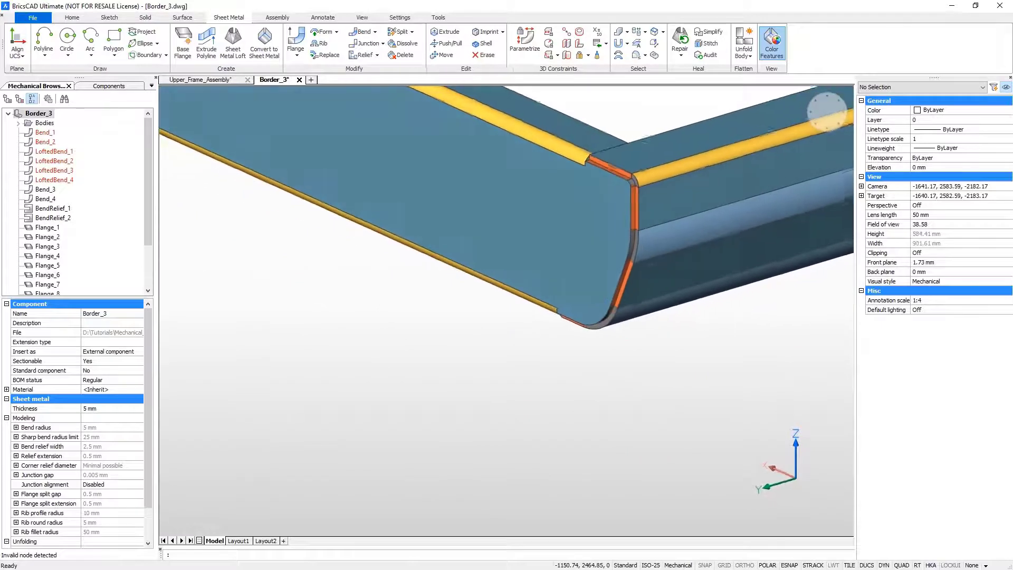
scroll(657, 155, "up", 1)
scroll(658, 155, "up", 1)
scroll(657, 155, "up", 1)
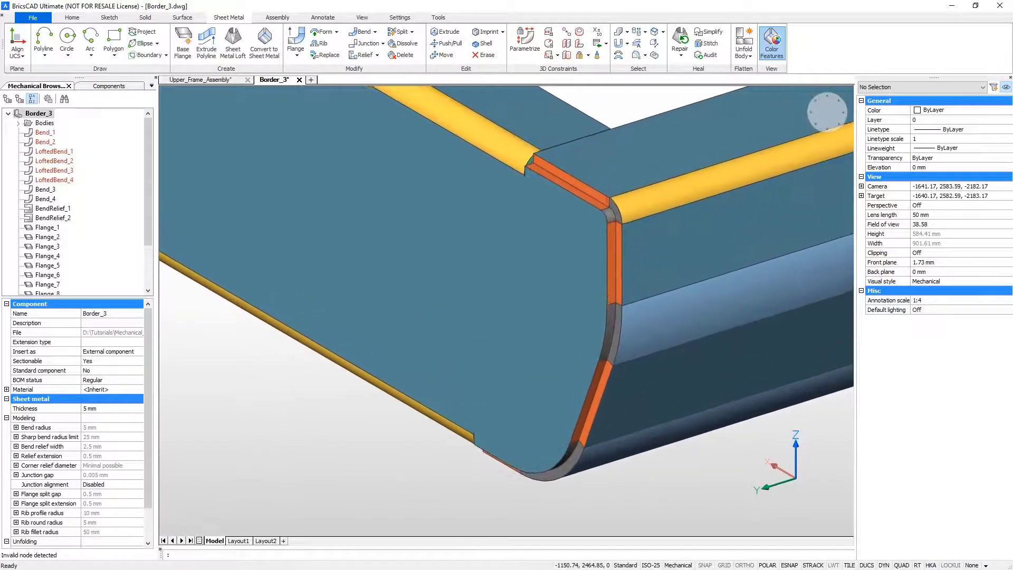
left_click(20, 100)
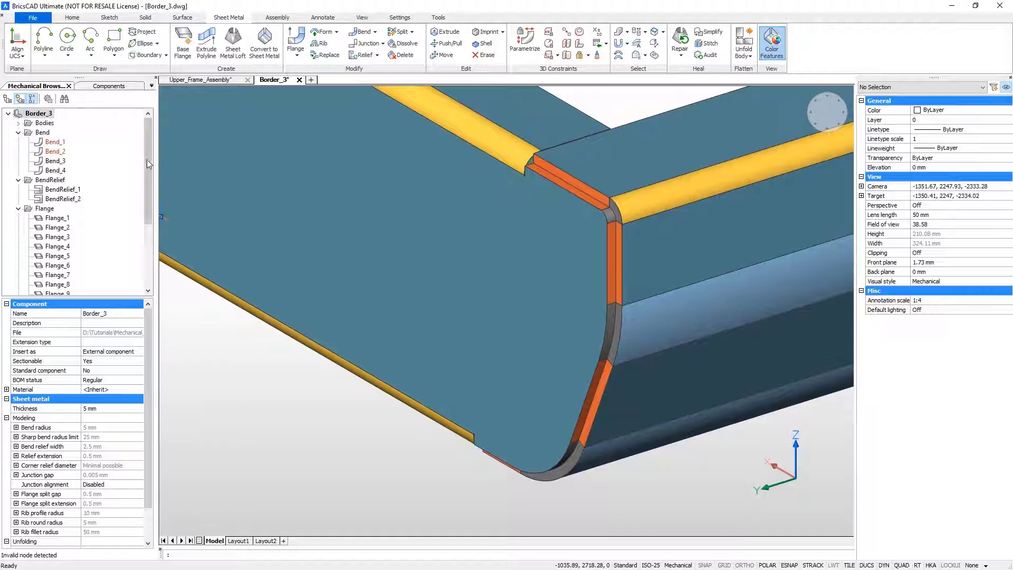
left_click_drag(146, 159, 145, 242)
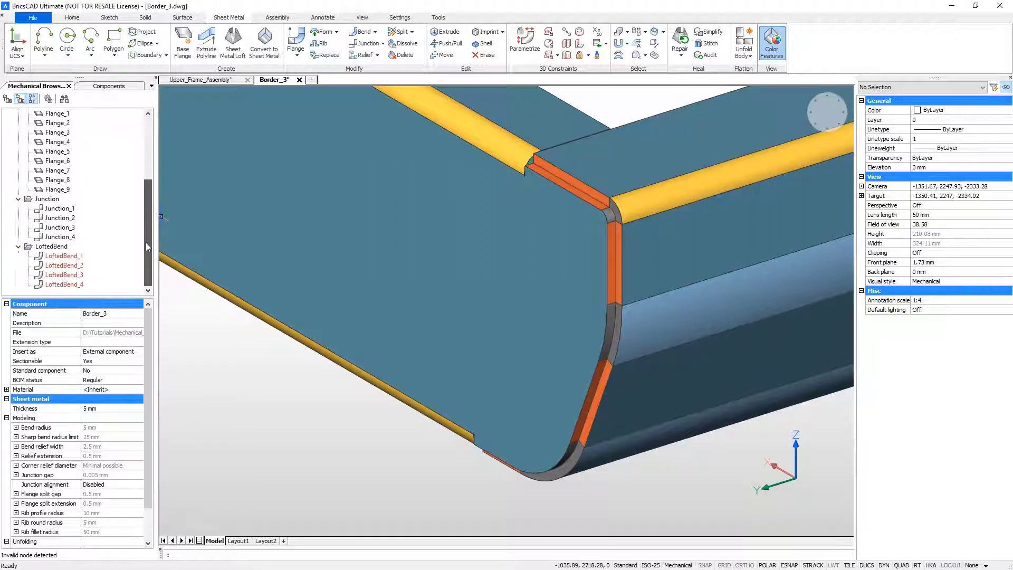
- Select Junction_1 through Junction_4 in the browser and disable them
left_click(45, 199)
left_click(56, 210)
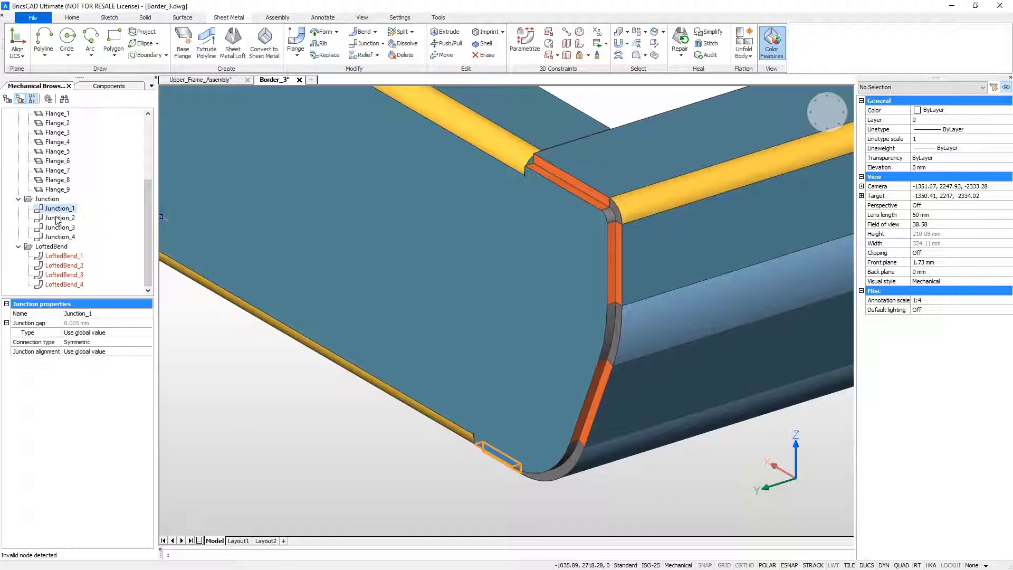
left_click(59, 237, "shift")
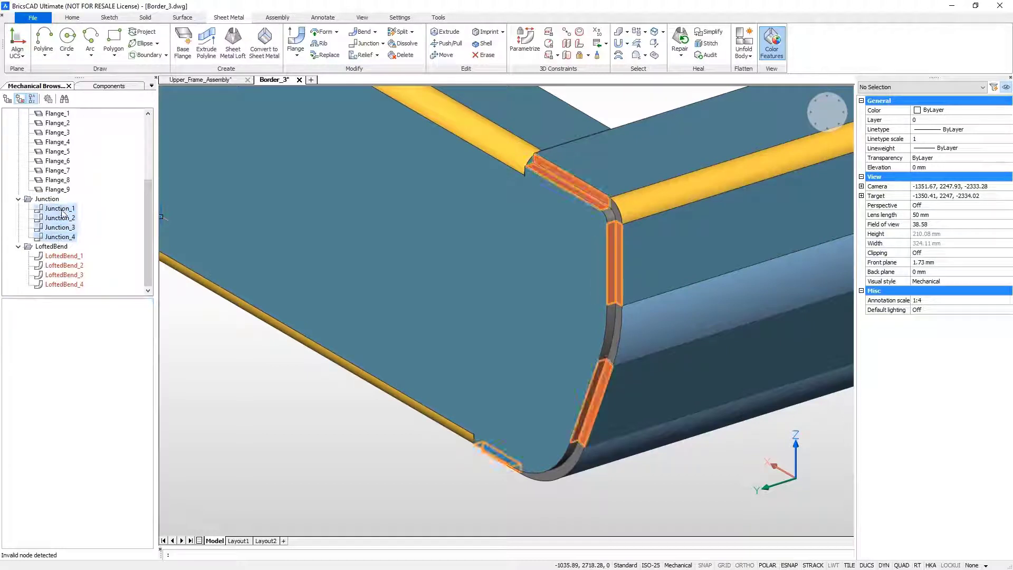
right_click(63, 213)
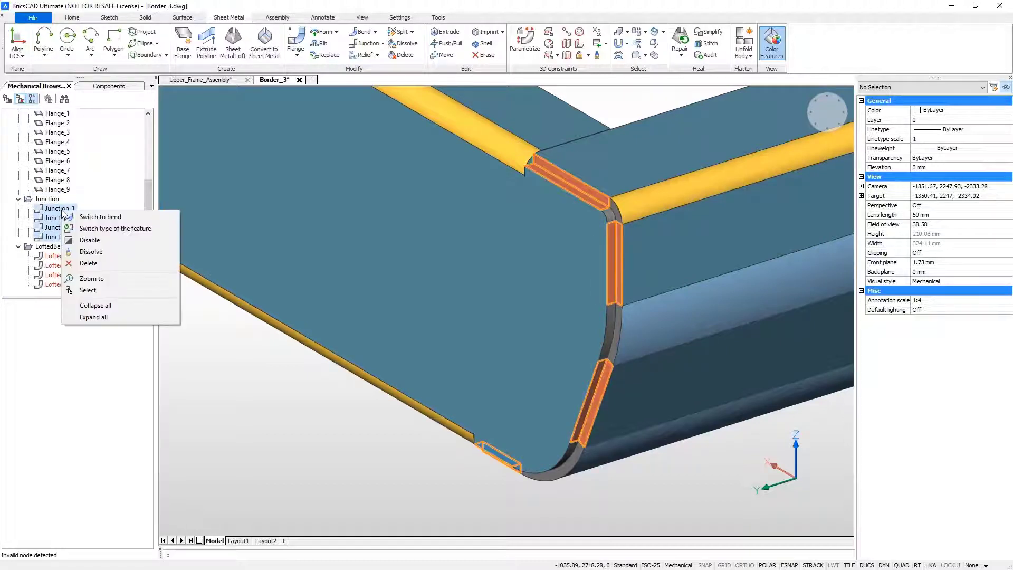
left_click(84, 240)
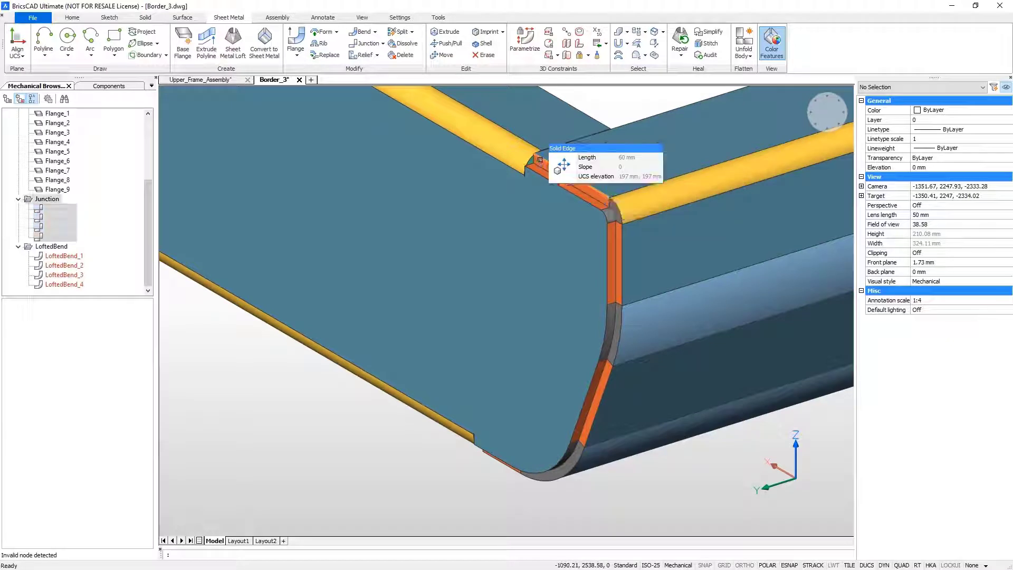
- Push/Pull the orange flange's end faces at the corner until they overlap the adjoining flange
scroll(536, 158, "up", 1)
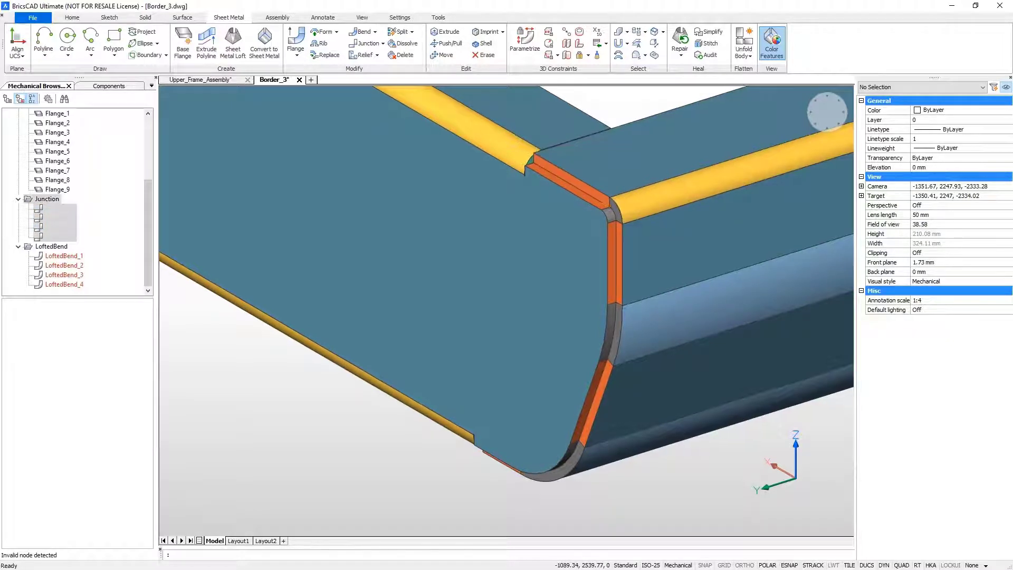
scroll(536, 158, "up", 2)
scroll(536, 158, "up", 2)
scroll(518, 176, "up", 1)
scroll(518, 177, "up", 1)
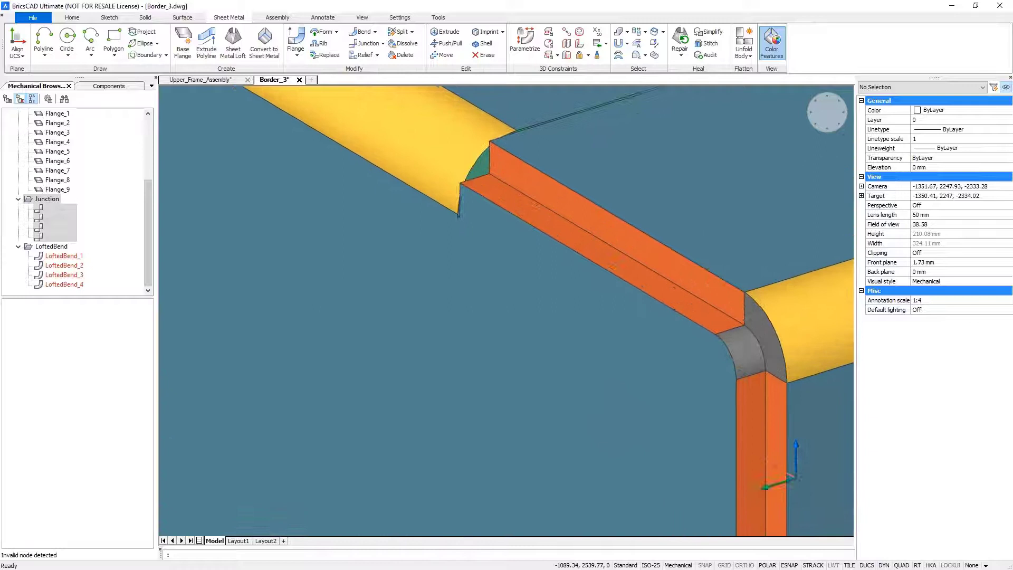
scroll(518, 177, "up", 2)
scroll(505, 192, "up", 1)
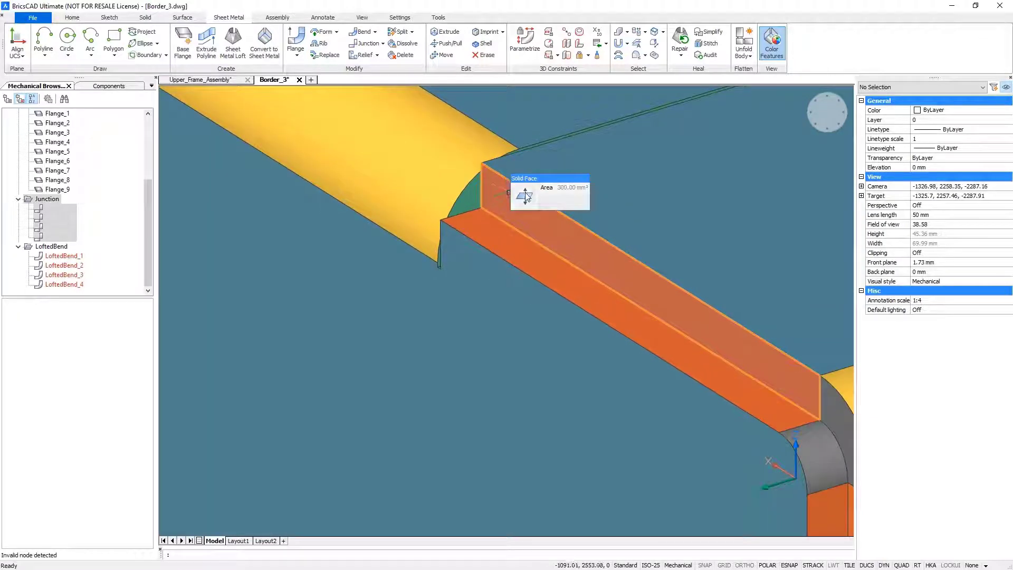
mouse_move(508, 192)
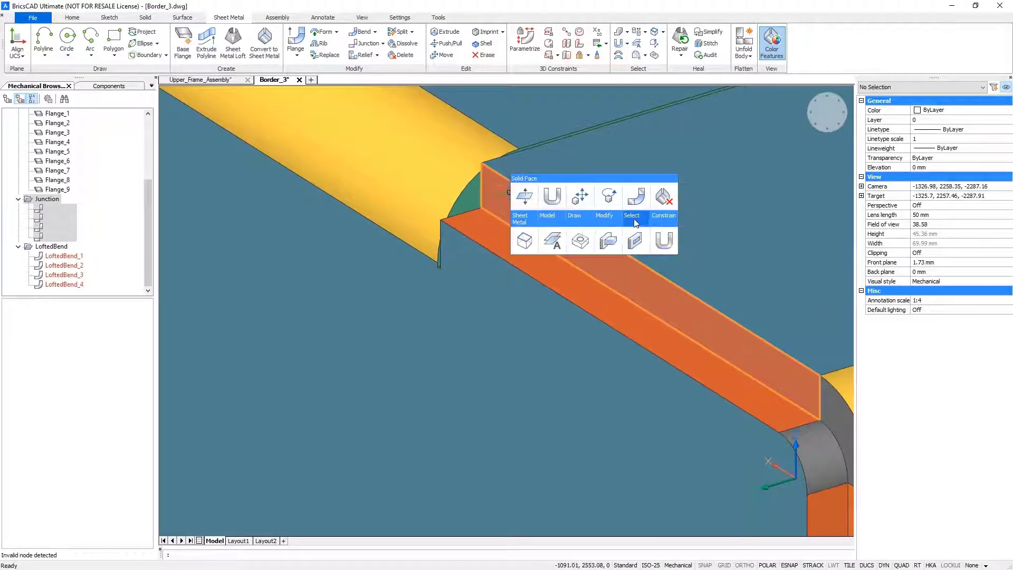
left_click(661, 243)
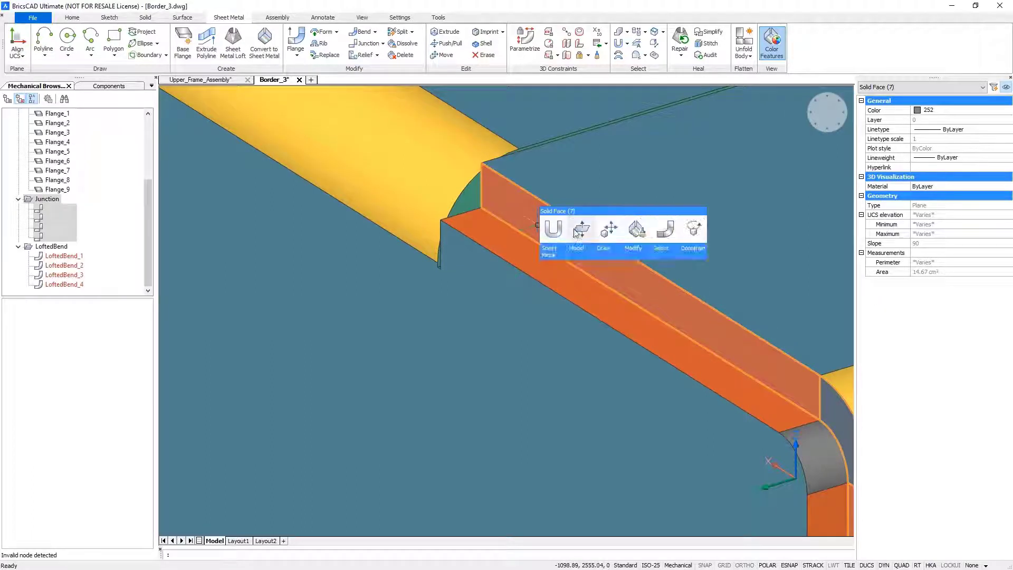
left_click(577, 231)
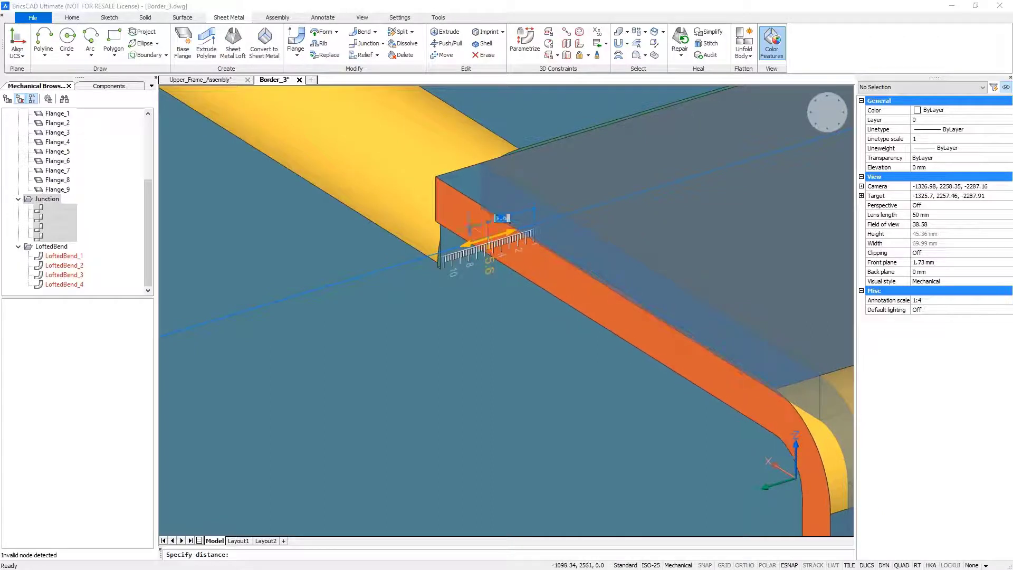
left_click(447, 233)
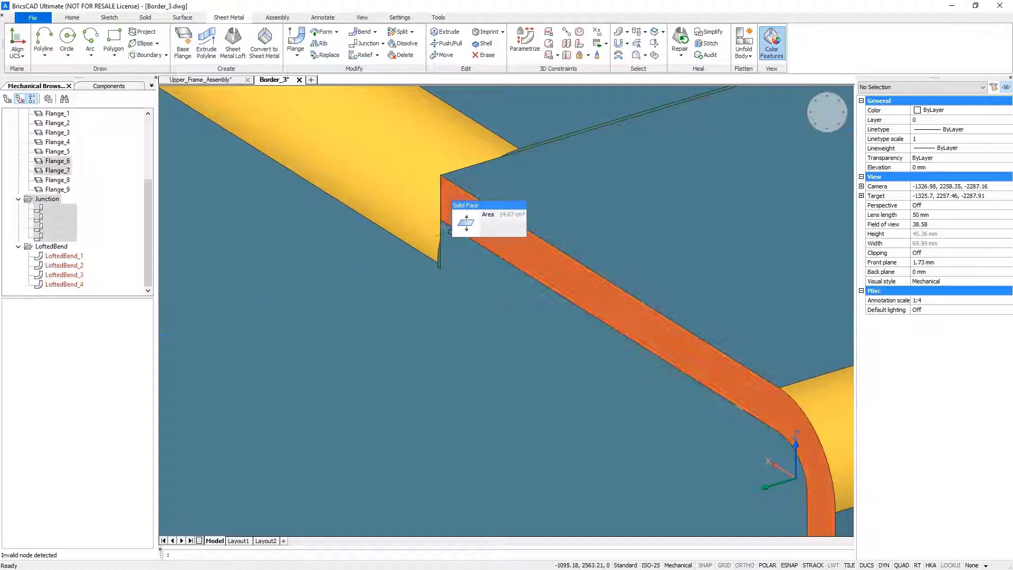
- Inspect the corner, then dissolve all sheet-metal features across the whole model
scroll(476, 294, "down", 8)
scroll(475, 289, "down", 3)
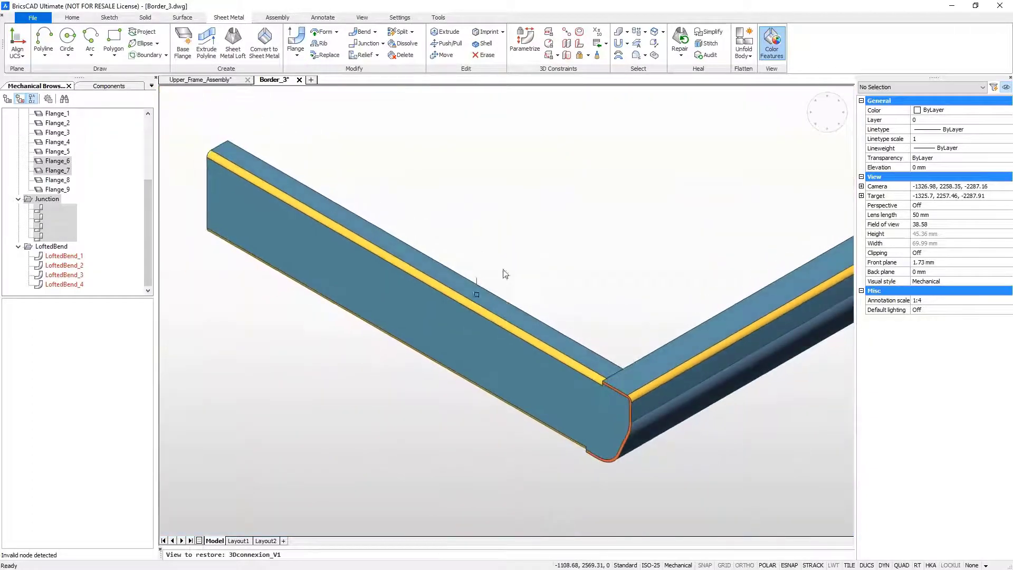
middle_click_drag(474, 289, 370, 296, "shift")
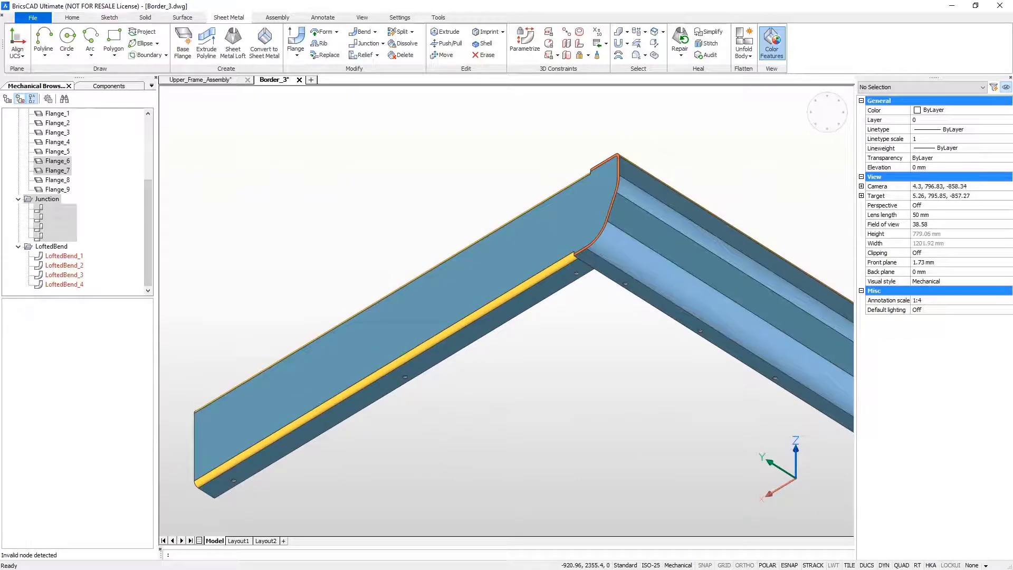
middle_click_drag(369, 295, 575, 252, "shift")
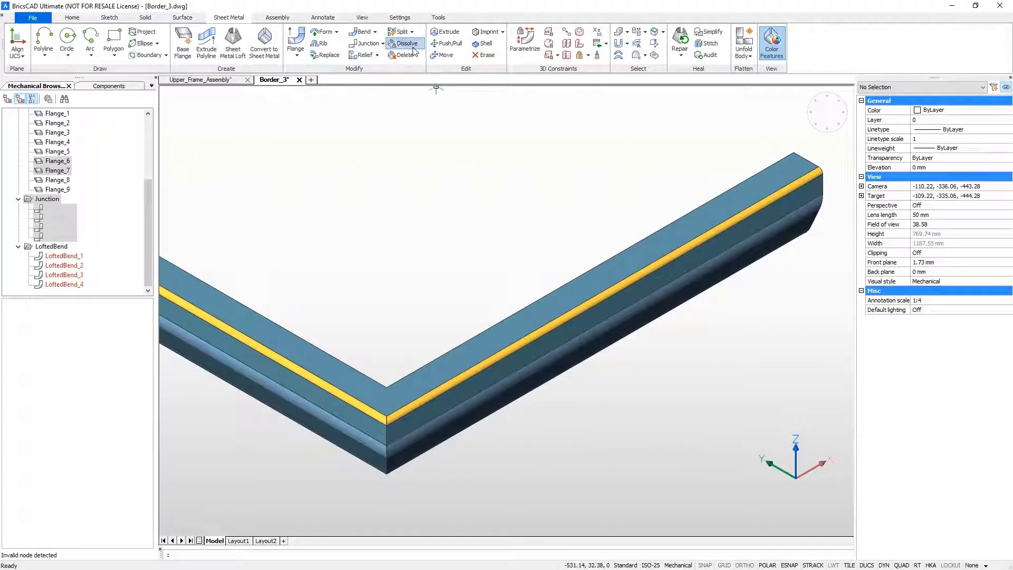
left_click(414, 51)
key("Return")
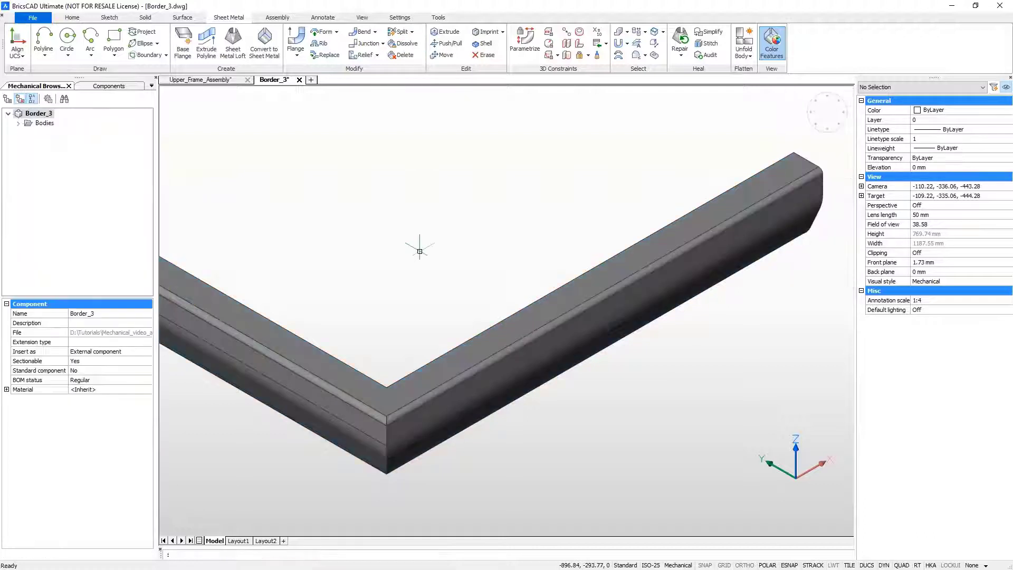
scroll(357, 470, "up", 1)
scroll(357, 470, "up", 2)
scroll(358, 470, "up", 2)
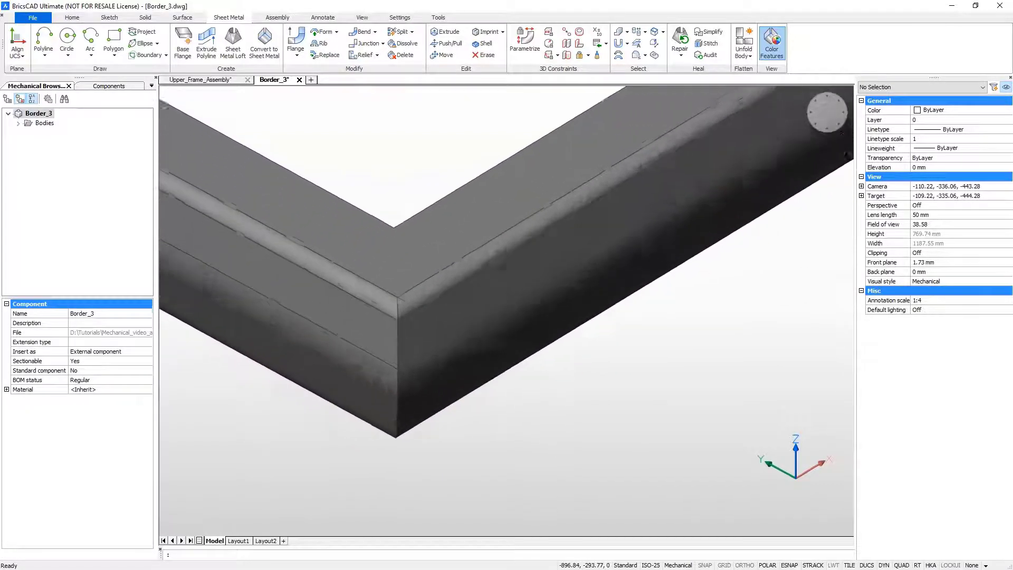
scroll(357, 469, "up", 2)
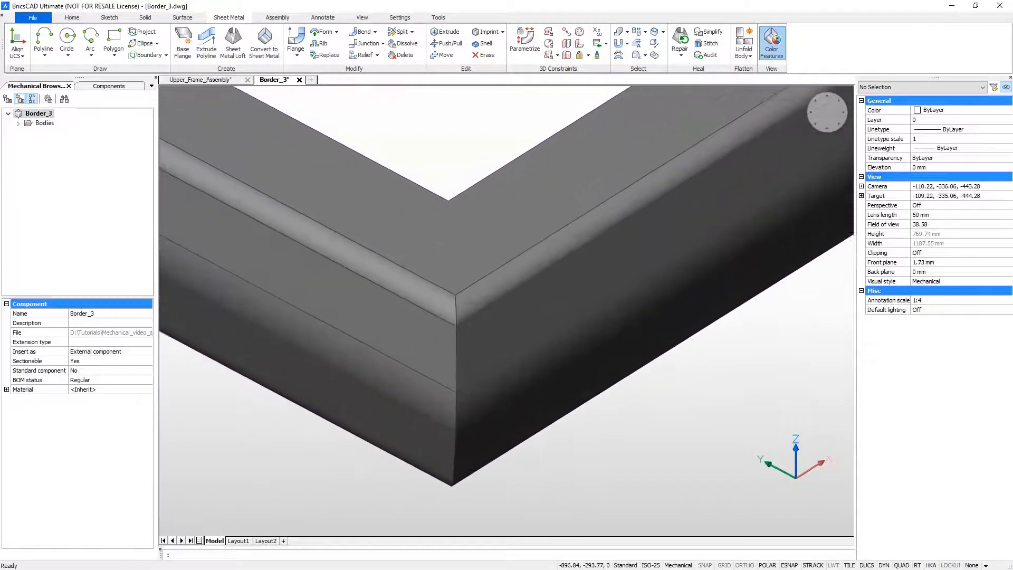
- Slice the frame from the inner to the outer corner endpoint, keeping both pieces
left_click(145, 18)
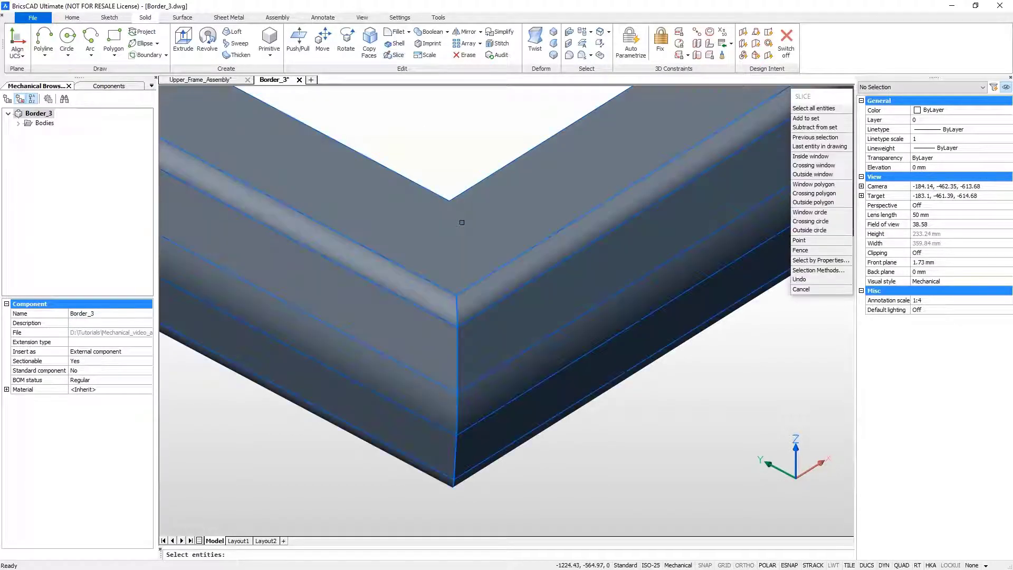
left_click(462, 223)
key("Return")
left_click(449, 201)
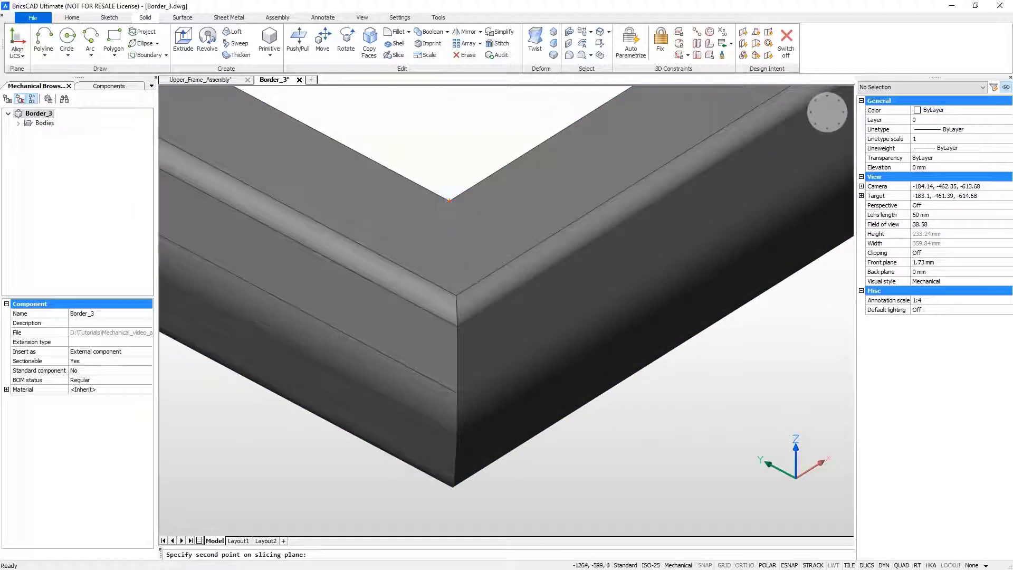
left_click(456, 293)
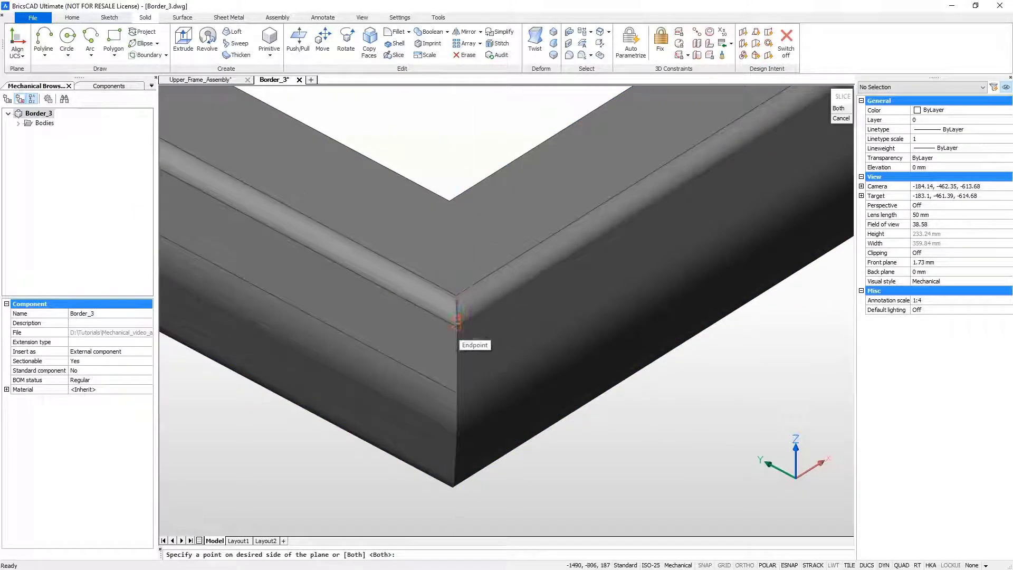
right_click(455, 326)
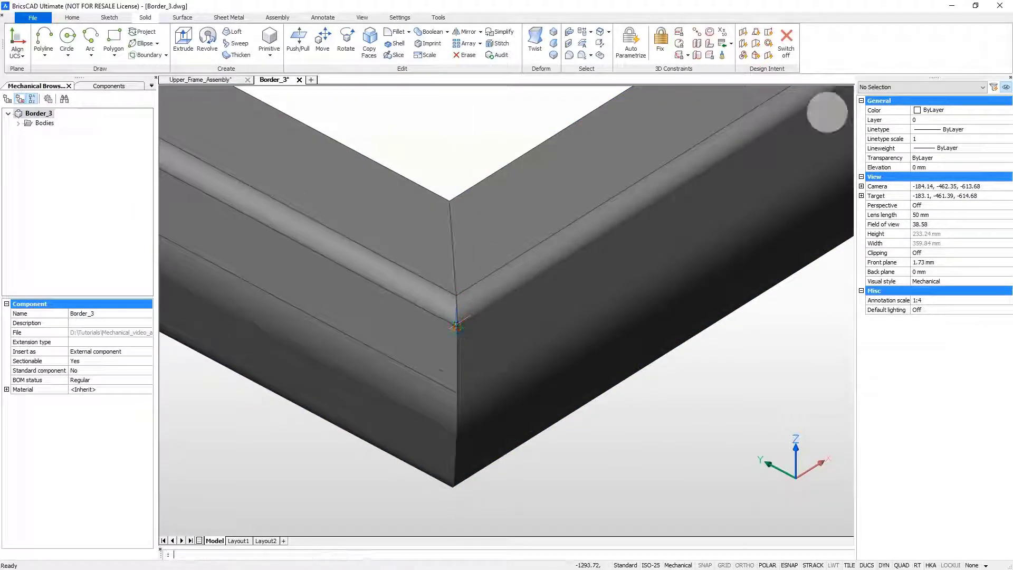
right_click(459, 306)
key("Escape")
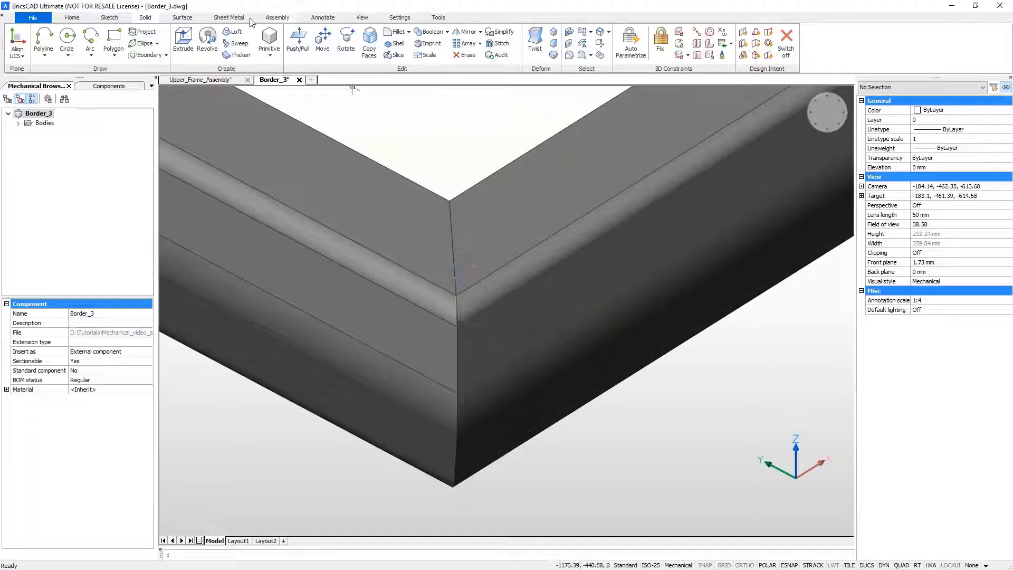
left_click(228, 17)
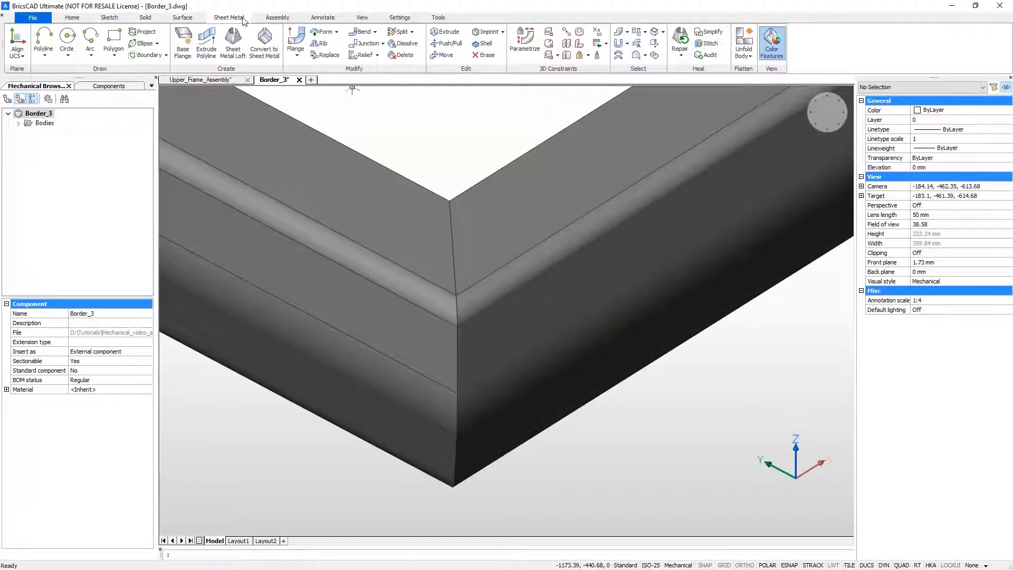
- Convert the sliced solids back to sheet metal and run Heal > Repair on flagged features
left_click(271, 54)
key("Return")
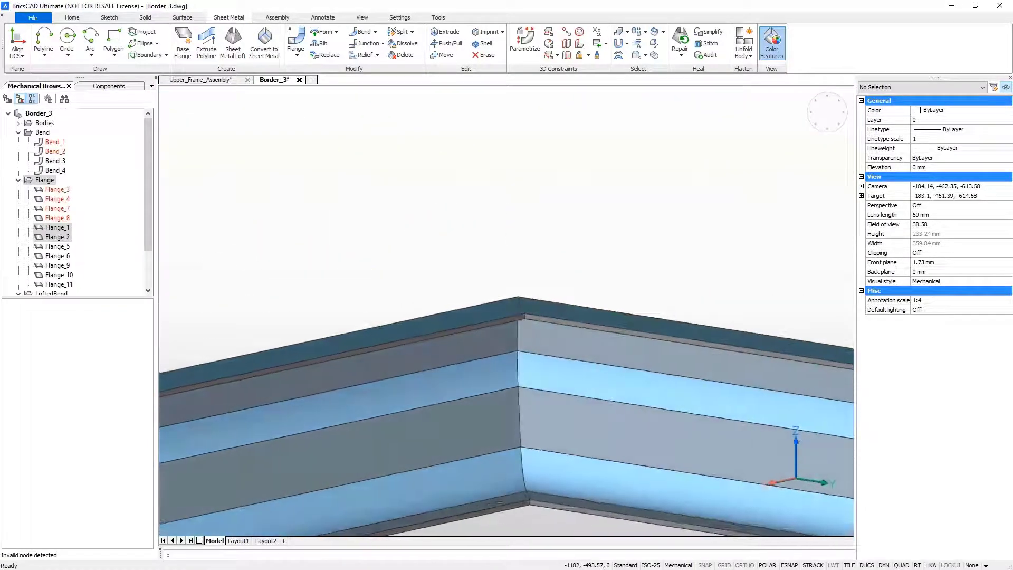
left_click(679, 53)
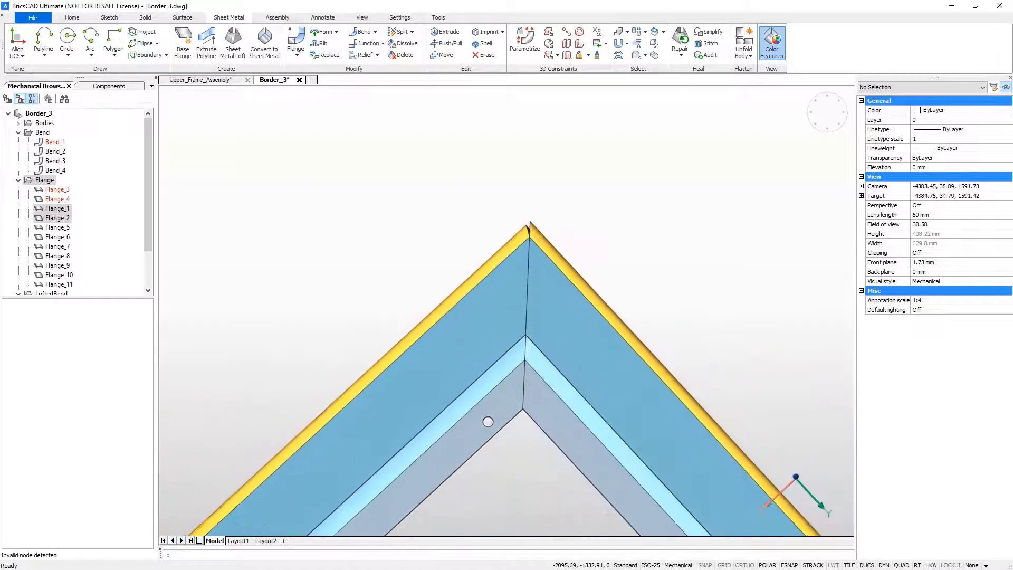
mouse_move(487, 421)
middle_mouse_down("shift")
mouse_move(486, 528)
mouse_move(561, 288)
middle_mouse_up("shift")
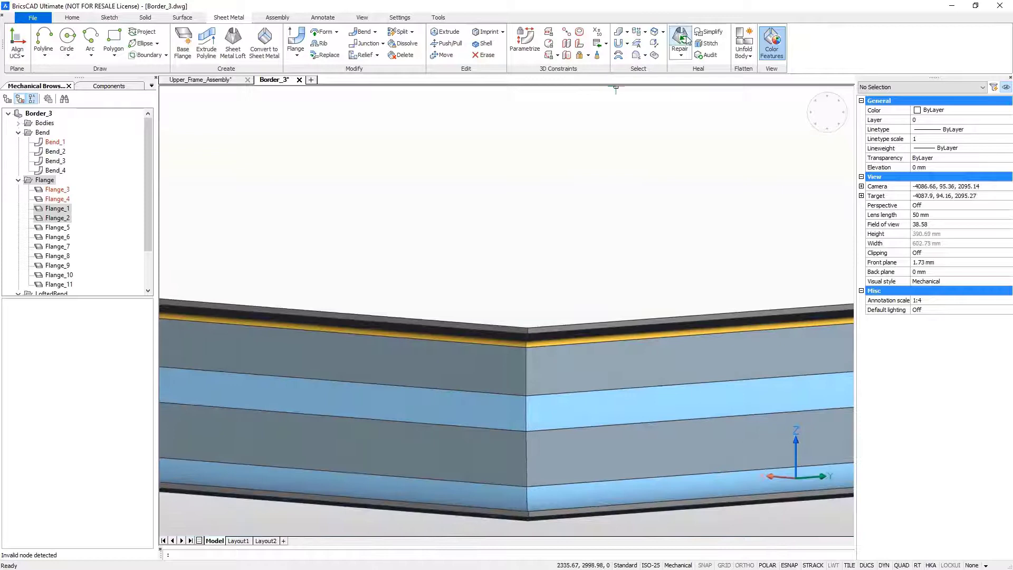
key("Return")
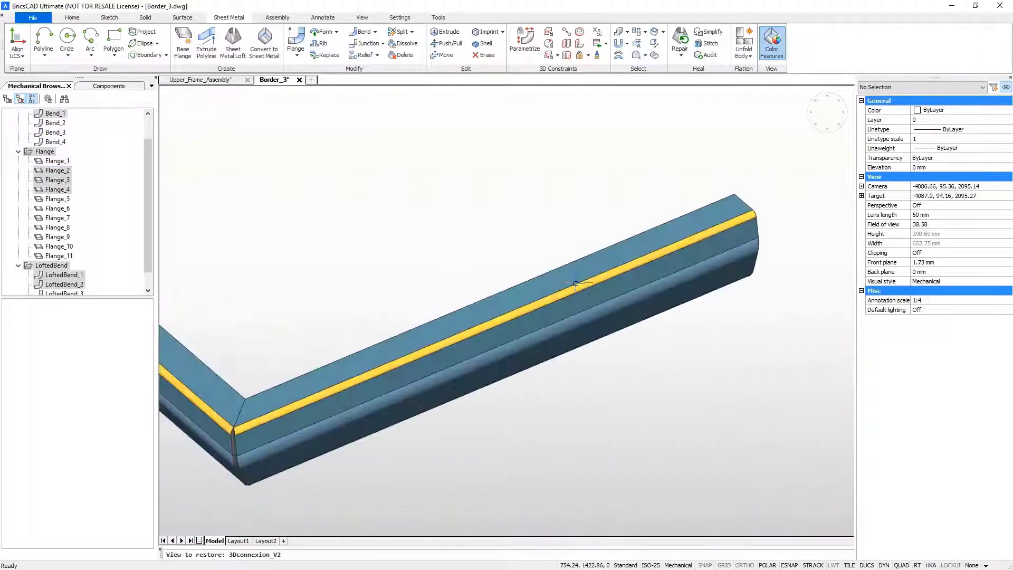
scroll(364, 469, "up", 5)
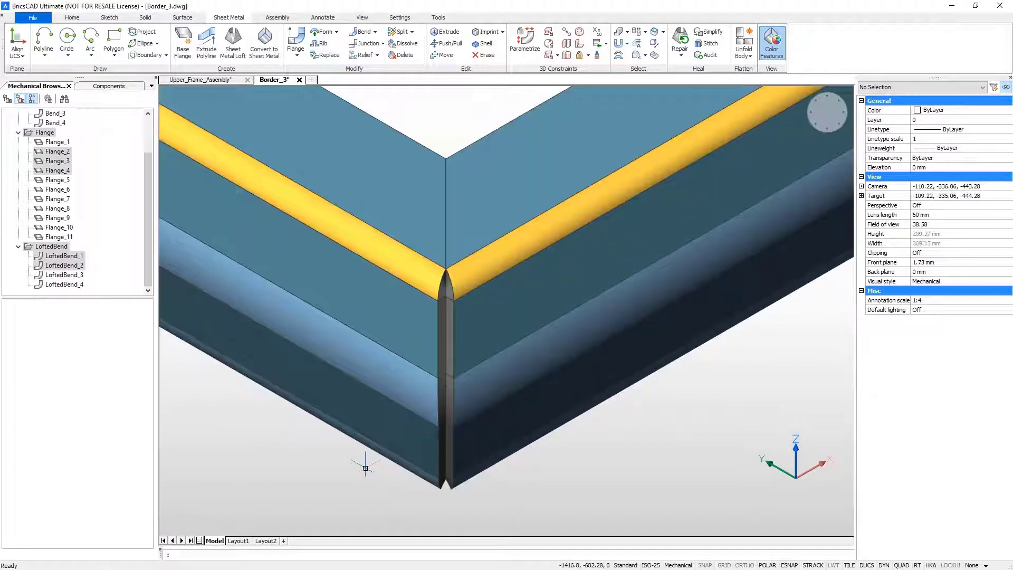
middle_click_drag(365, 467, 370, 316, "shift")
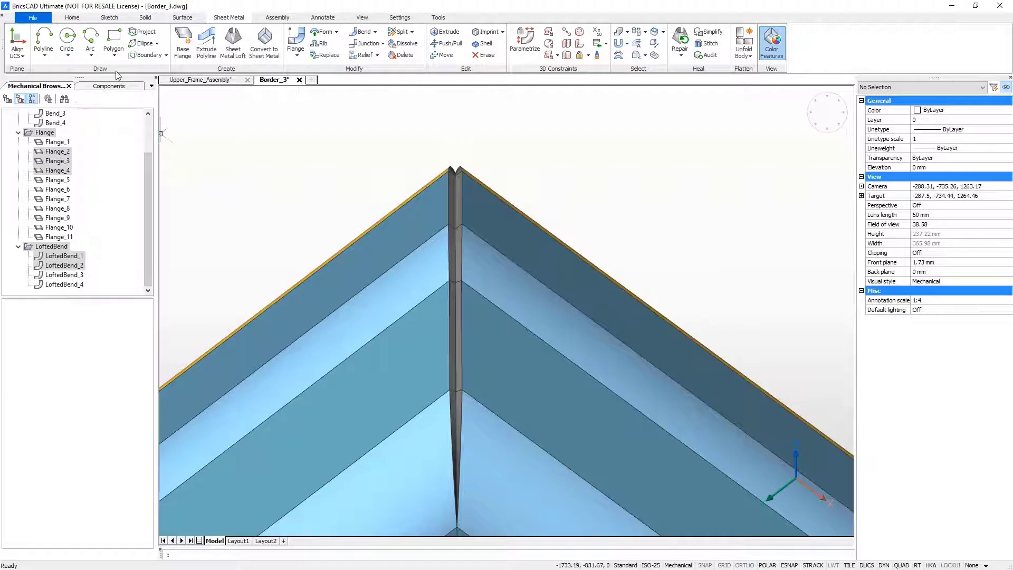
left_click(79, 21)
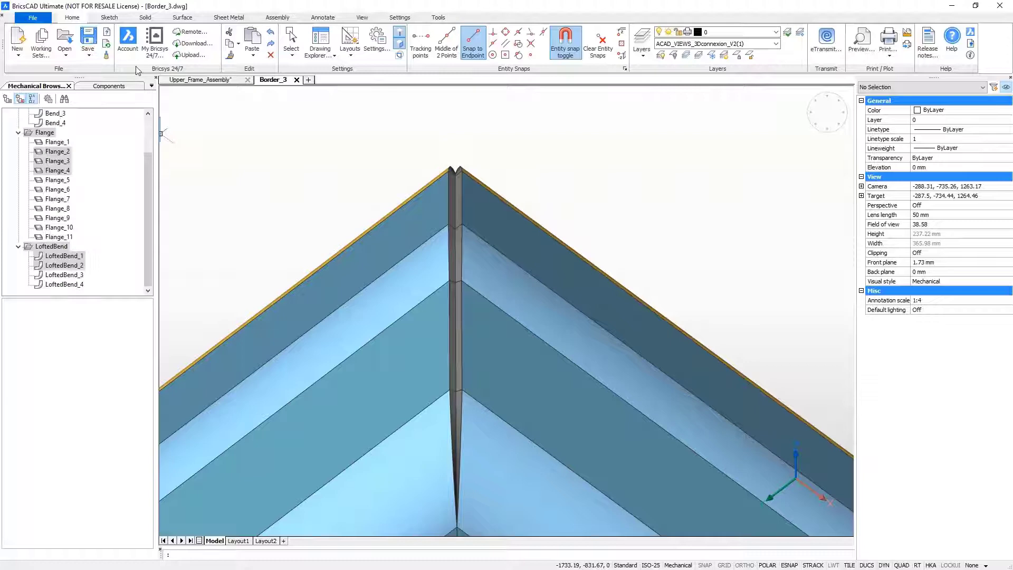
- Switch to Upper_Frame_Assembly and orbit to Border_3's updated mitred corner
left_click(184, 80)
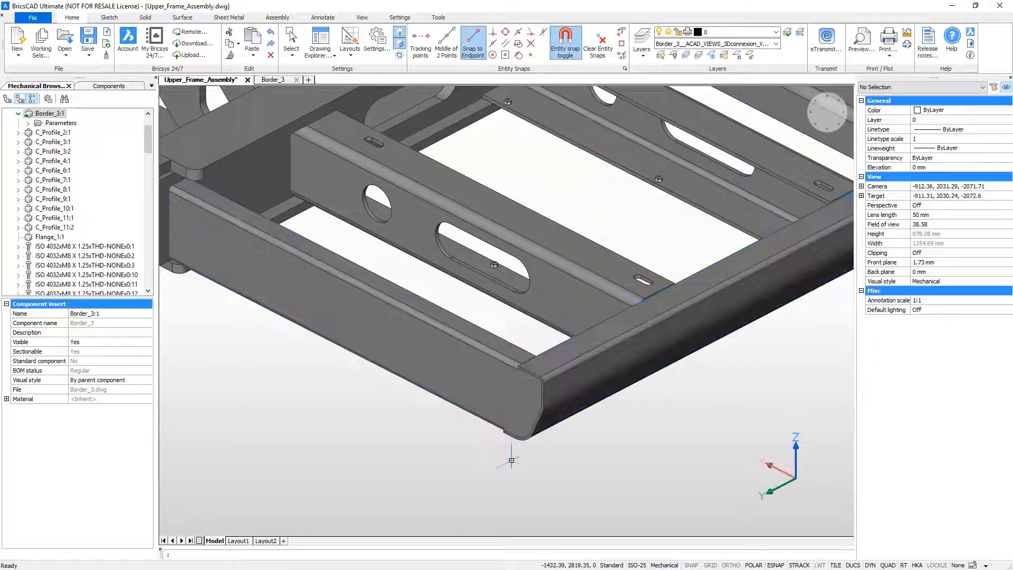
middle_click_drag(511, 460, 538, 475, "shift")
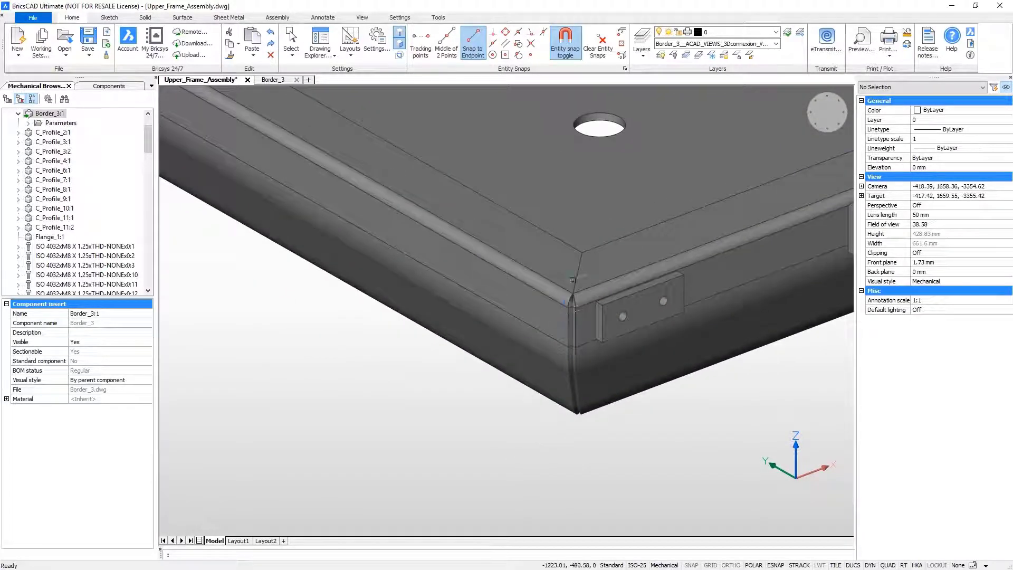
- Switch back to the Border_3 drawing showing the narrow mitred corner seam
left_click(274, 80)
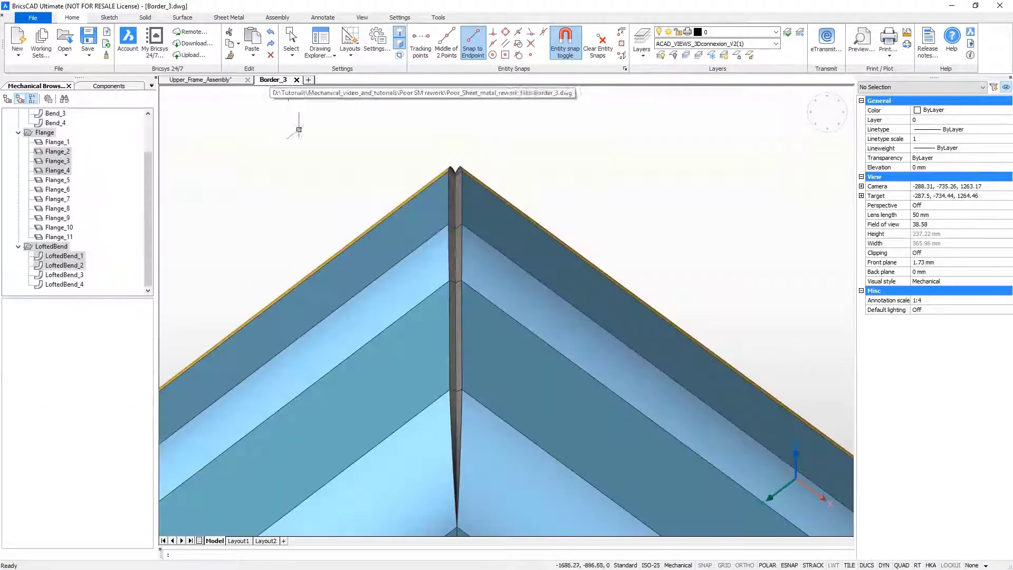